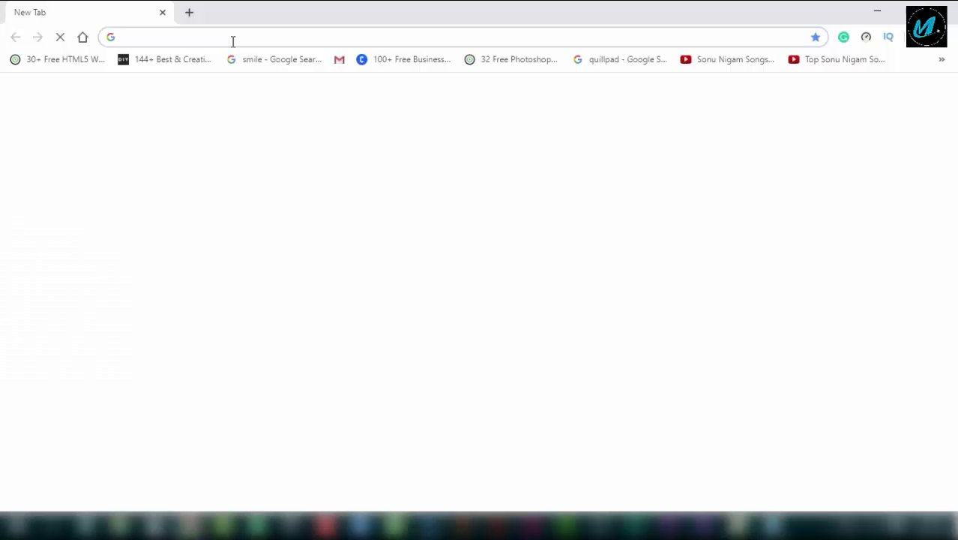
Step: Search Google for 'nature wallpaper download' and switch to image results
type("googl")
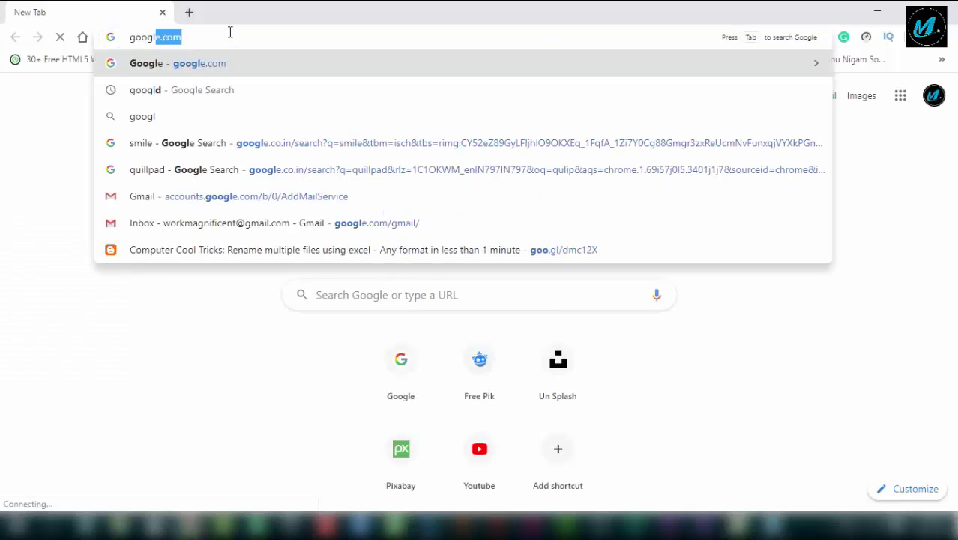
key("Return")
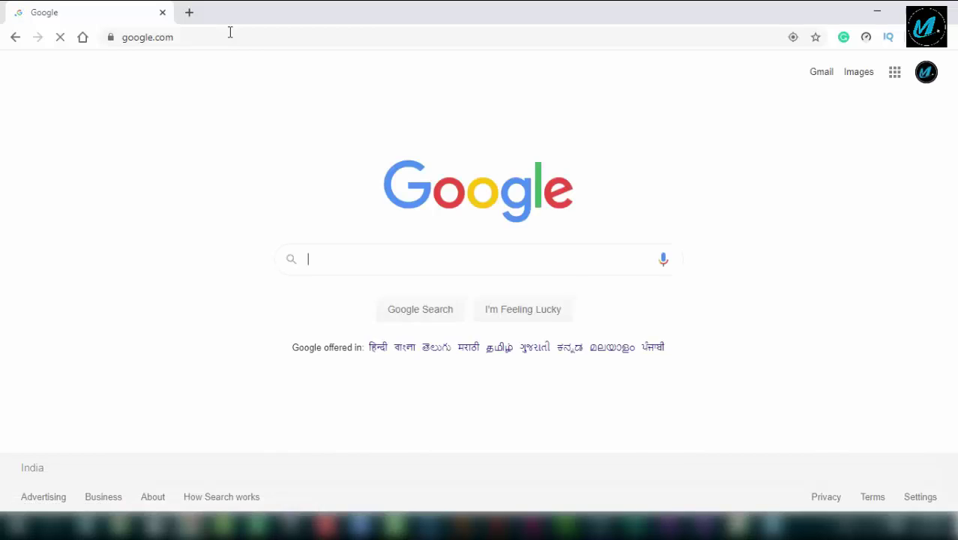
type("nature")
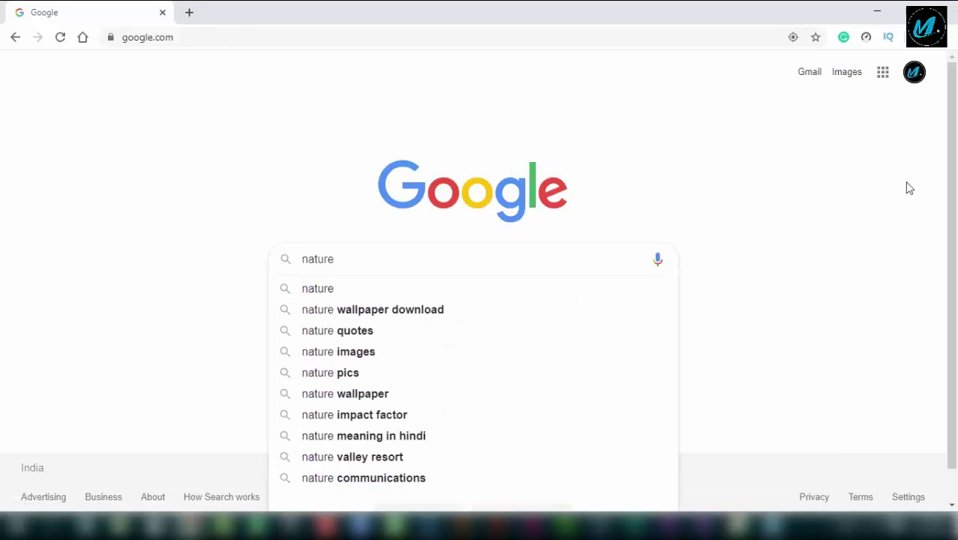
key("Down")
key("Down")
key("Return")
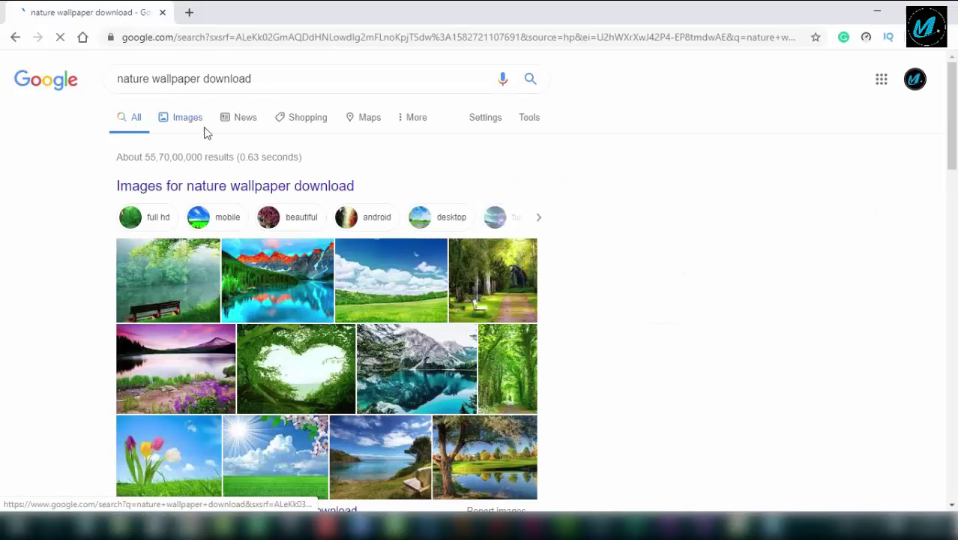
left_click(189, 123)
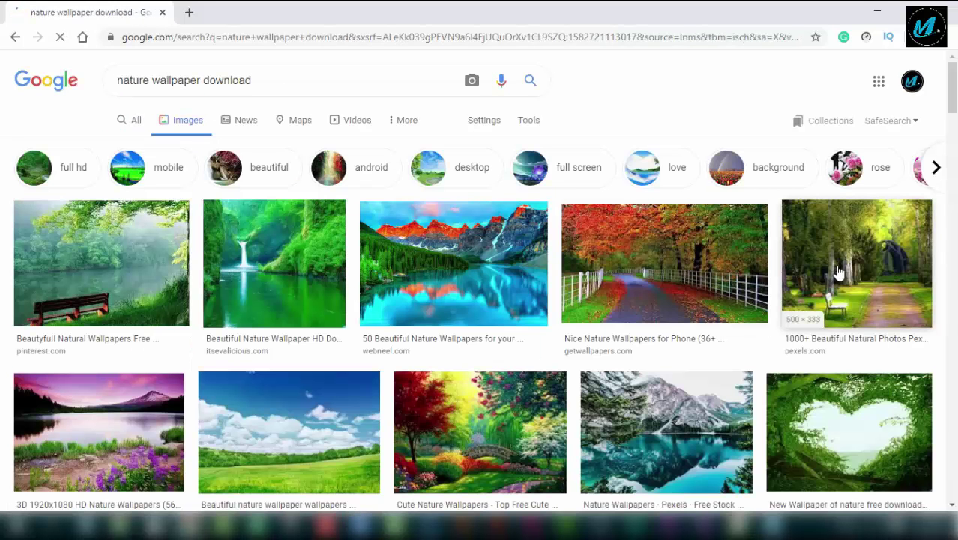
Step: Scroll down through the nature wallpaper thumbnails
scroll(838, 272, "down", 3)
scroll(837, 273, "down", 1)
scroll(836, 274, "down", 3)
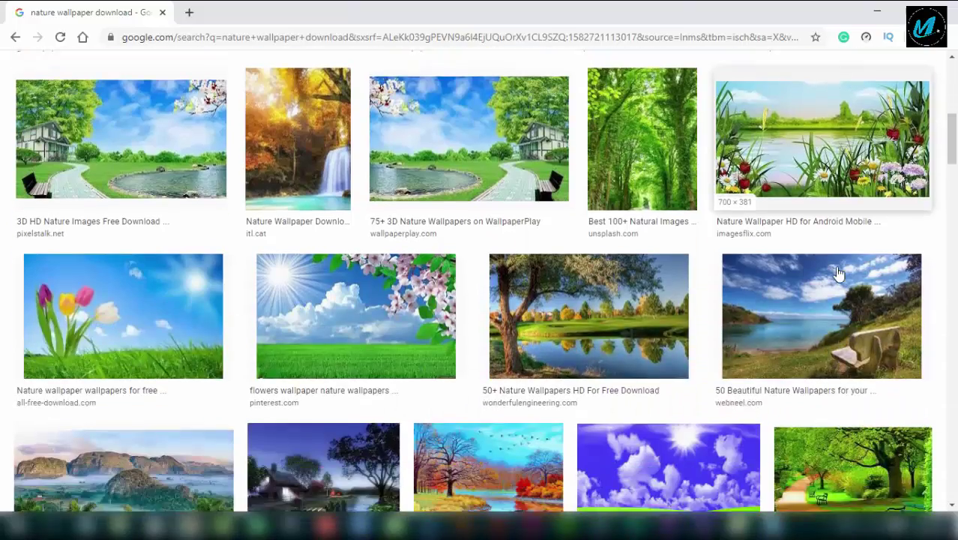
scroll(830, 272, "down", 1)
scroll(831, 272, "down", 1)
scroll(796, 256, "down", 2)
scroll(794, 255, "down", 3)
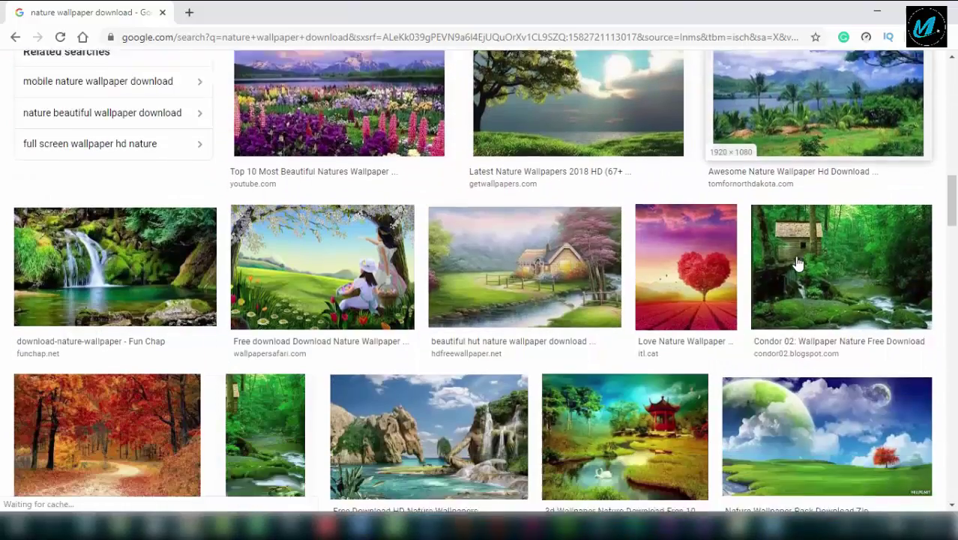
scroll(795, 261, "down", 3)
scroll(796, 262, "down", 1)
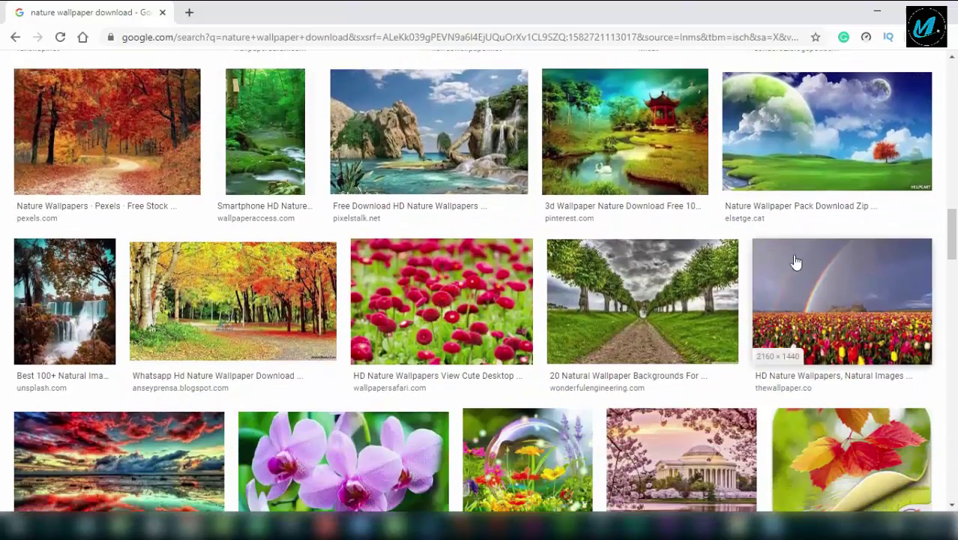
scroll(352, 288, "down", 1)
scroll(353, 287, "down", 2)
scroll(352, 287, "down", 2)
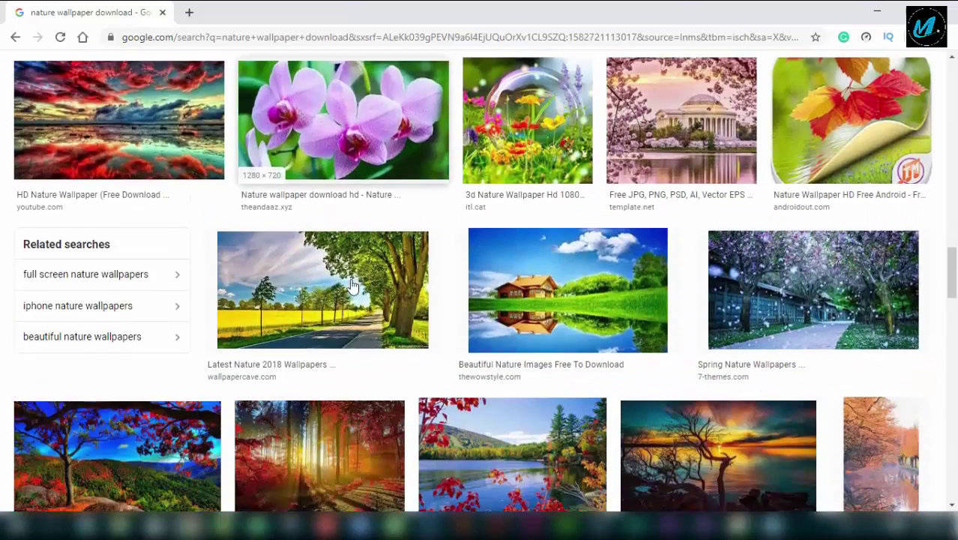
scroll(352, 287, "down", 2)
scroll(352, 287, "down", 1)
scroll(353, 287, "down", 2)
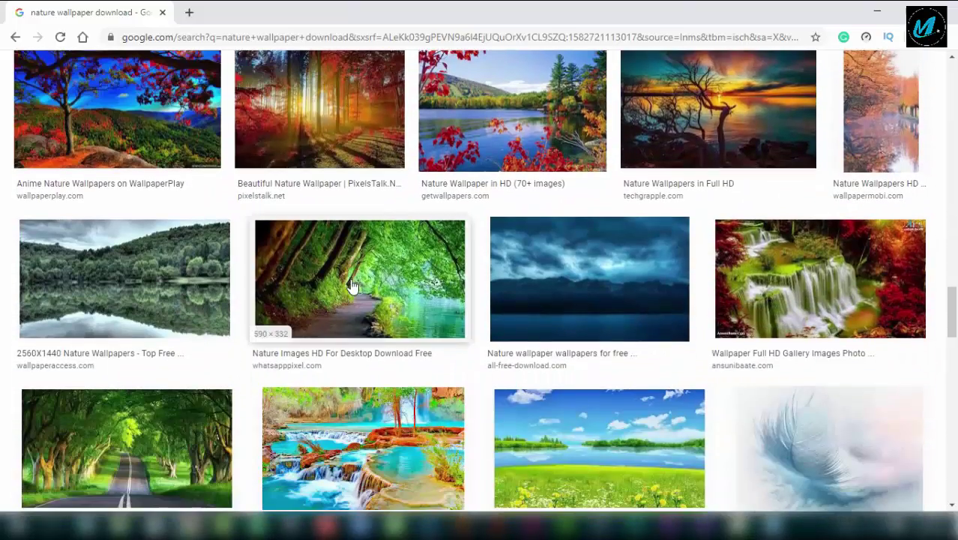
scroll(353, 287, "down", 3)
scroll(352, 287, "down", 3)
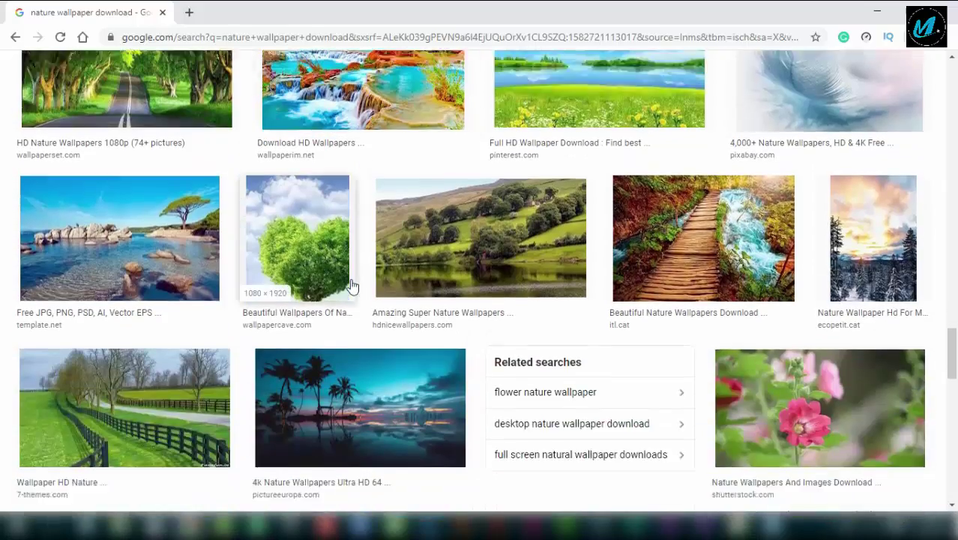
scroll(353, 287, "down", 4)
scroll(352, 287, "down", 1)
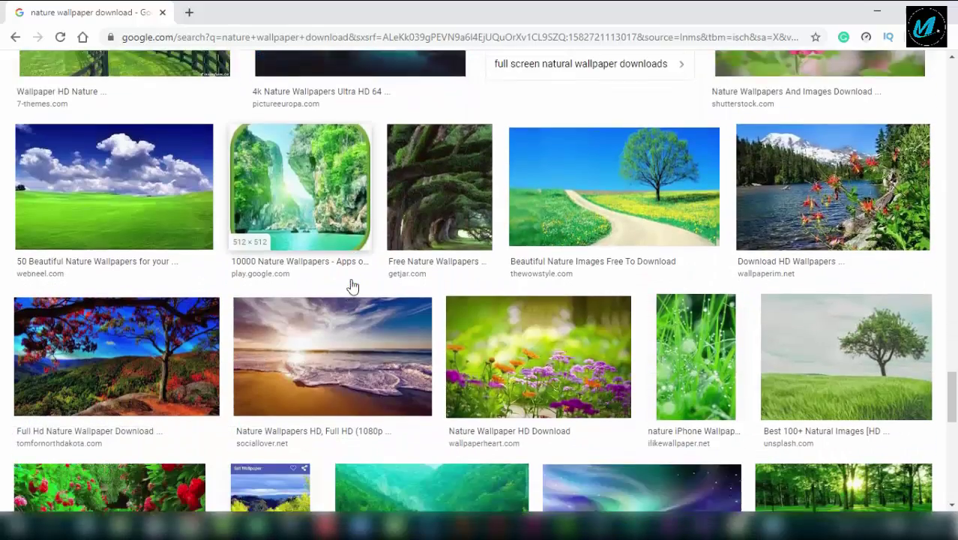
scroll(352, 287, "down", 3)
scroll(352, 287, "down", 1)
scroll(352, 287, "down", 2)
scroll(352, 287, "down", 4)
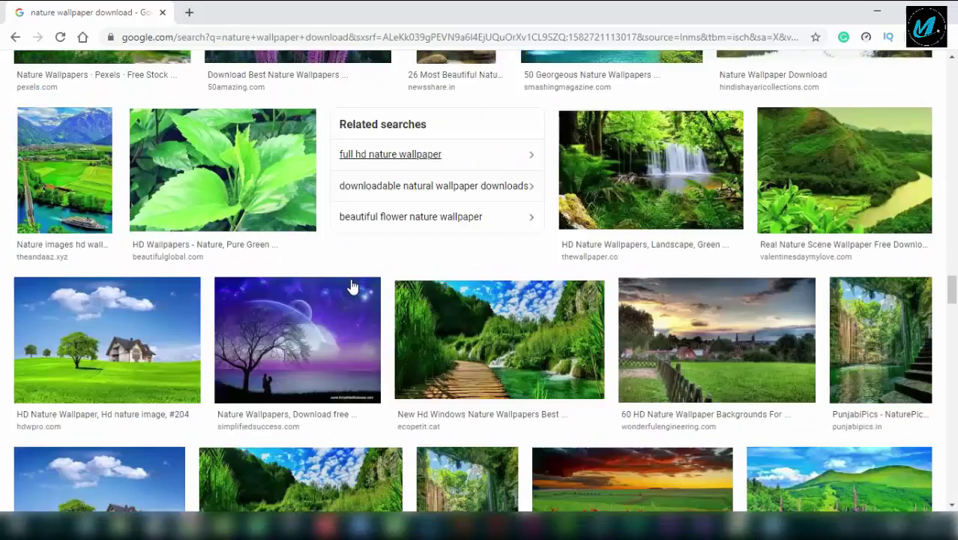
mouse_move(952, 289)
left_mouse_down()
mouse_move(955, 393)
mouse_move(953, 71)
left_mouse_up()
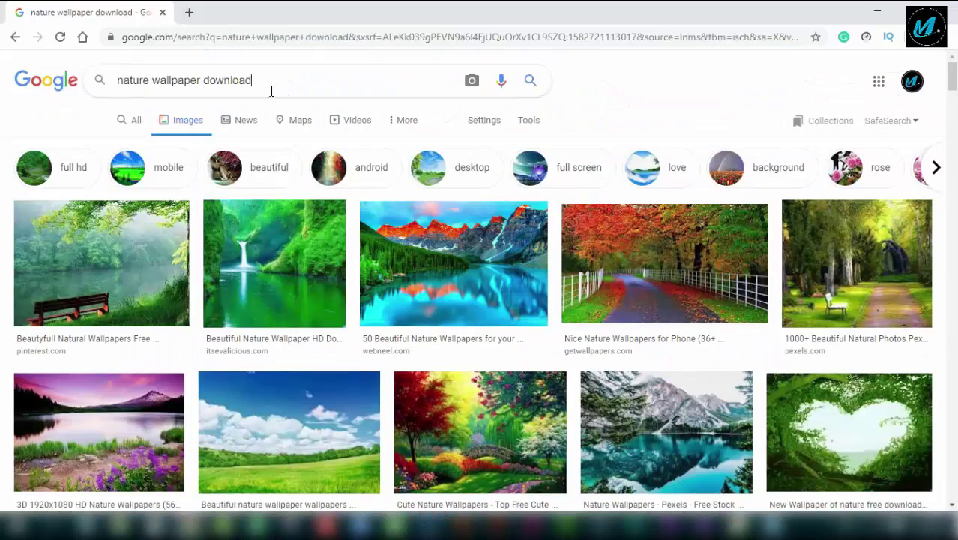
Step: Clear the search box and preview the forest path photos, including the Pexels one
left_click_drag(271, 91, 119, 101)
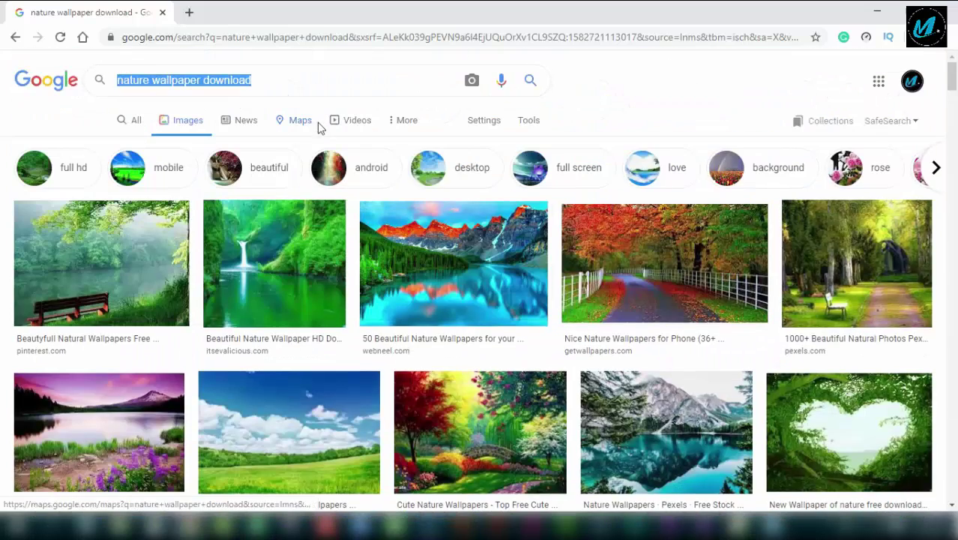
key("BackSpace")
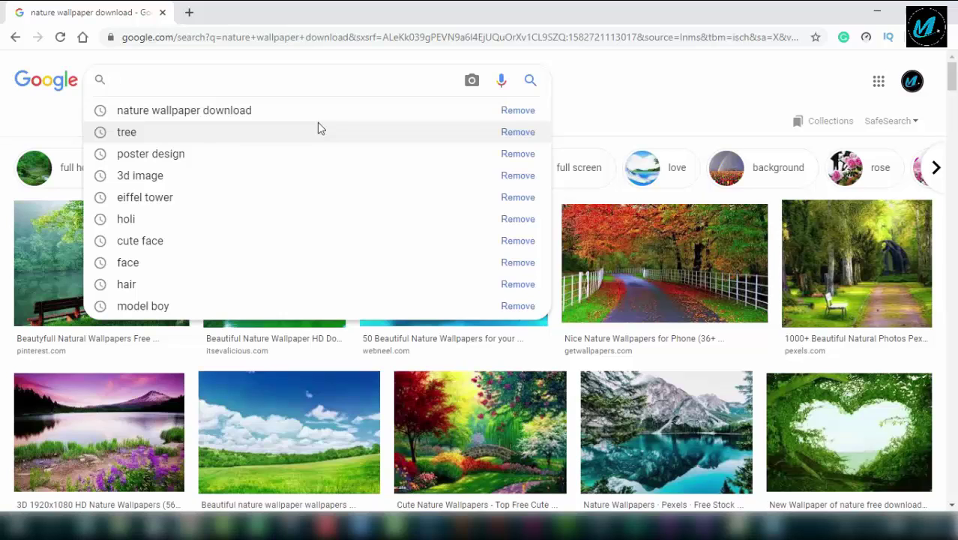
left_click(828, 264)
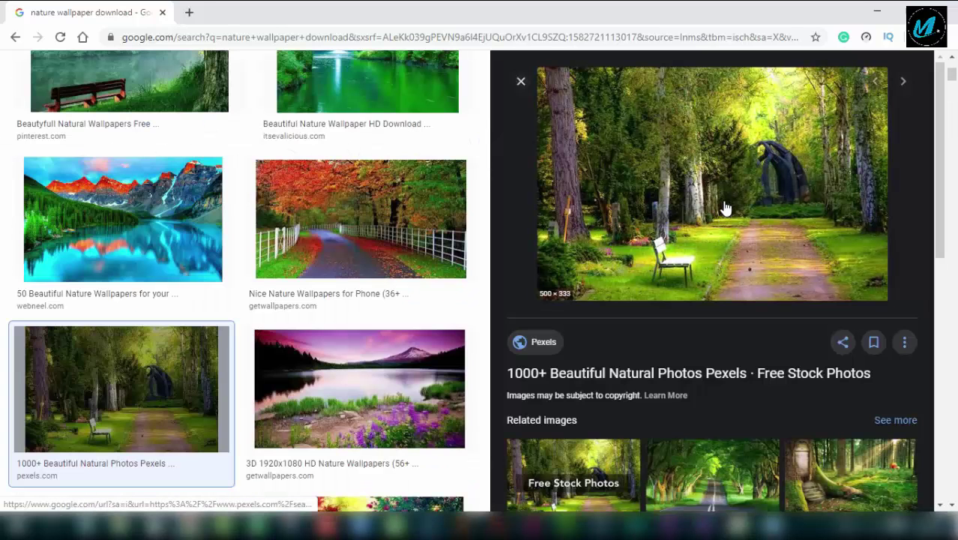
left_click(521, 81)
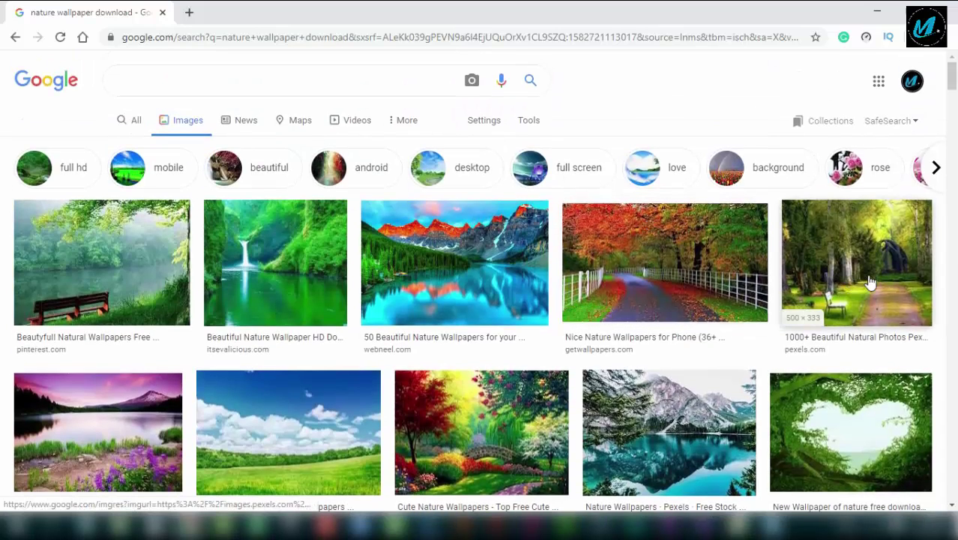
left_click(645, 79)
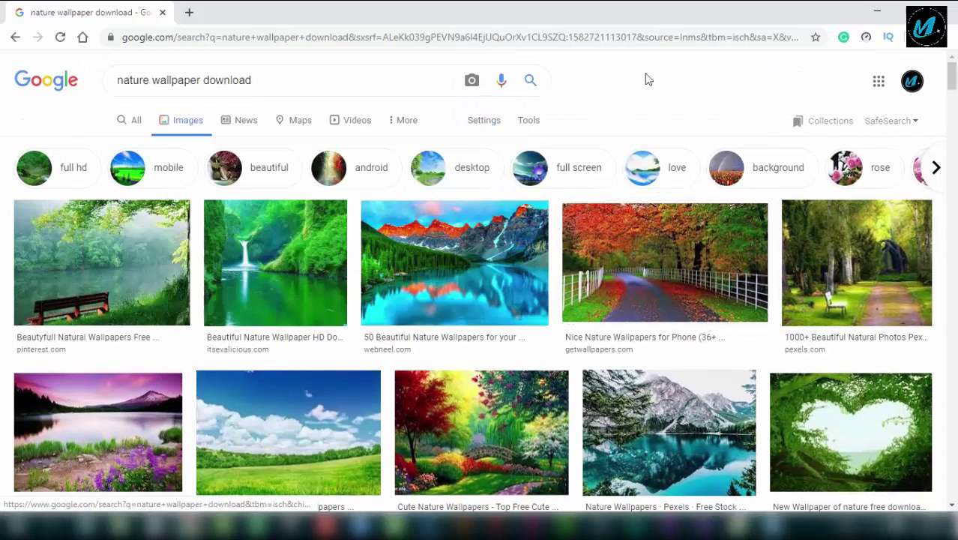
left_click(898, 280)
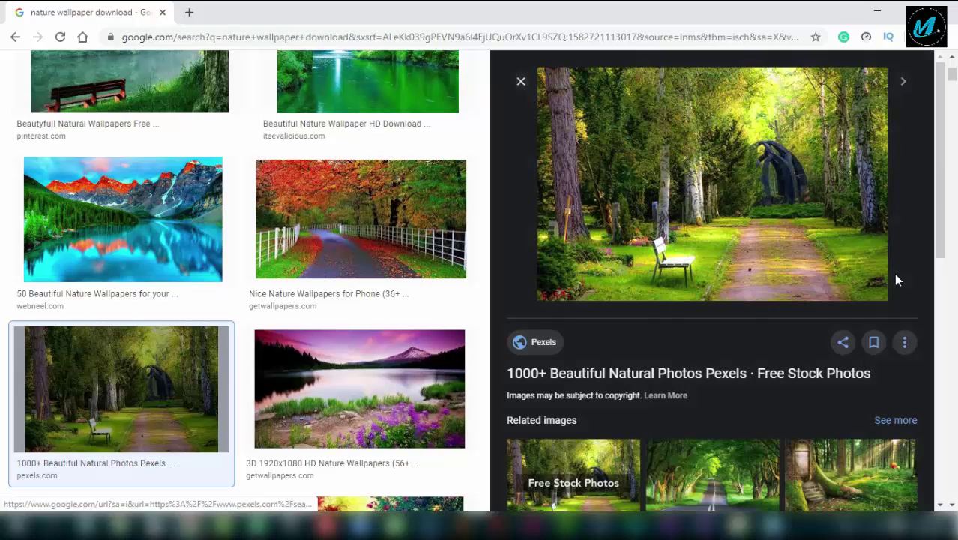
Step: Browse related images and preview the Unsplash tall green tree-lined road photo
scroll(719, 248, "down", 3)
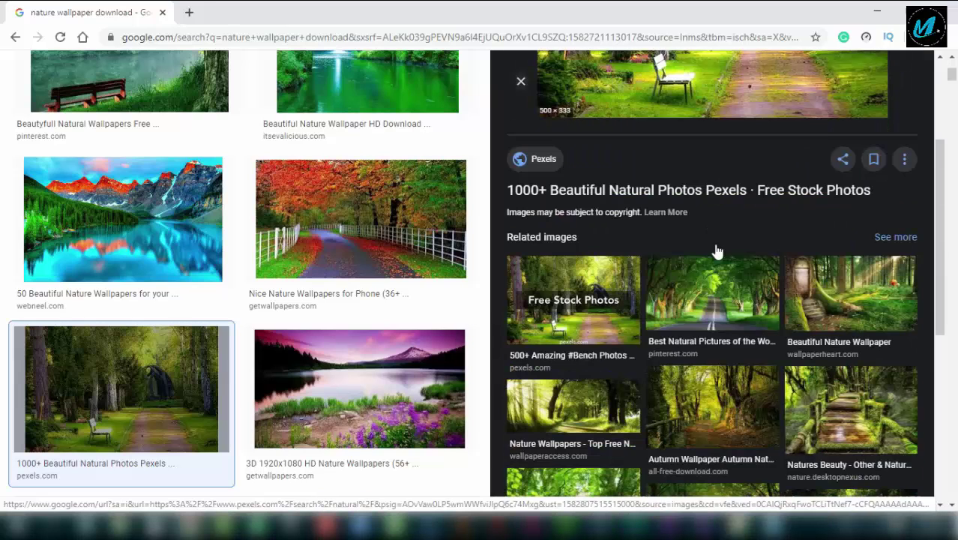
scroll(717, 252, "down", 1)
scroll(717, 252, "down", 1)
scroll(717, 252, "down", 1)
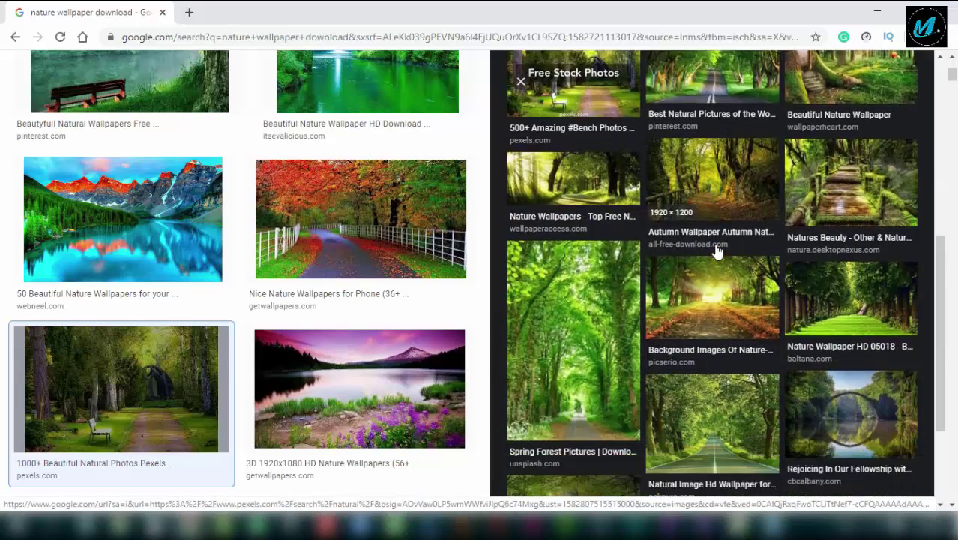
scroll(717, 252, "down", 1)
scroll(717, 251, "down", 1)
scroll(715, 278, "down", 1)
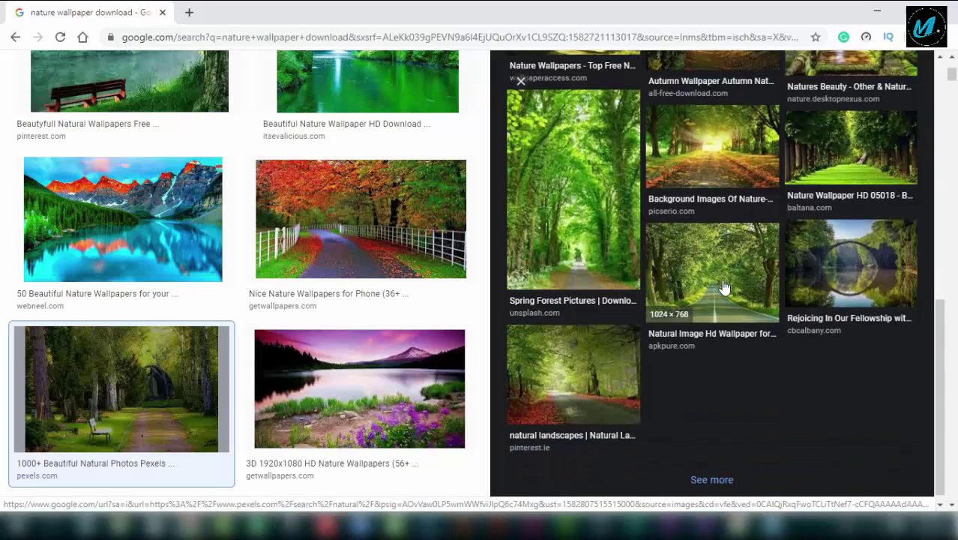
scroll(730, 278, "up", 5)
scroll(730, 278, "up", 4)
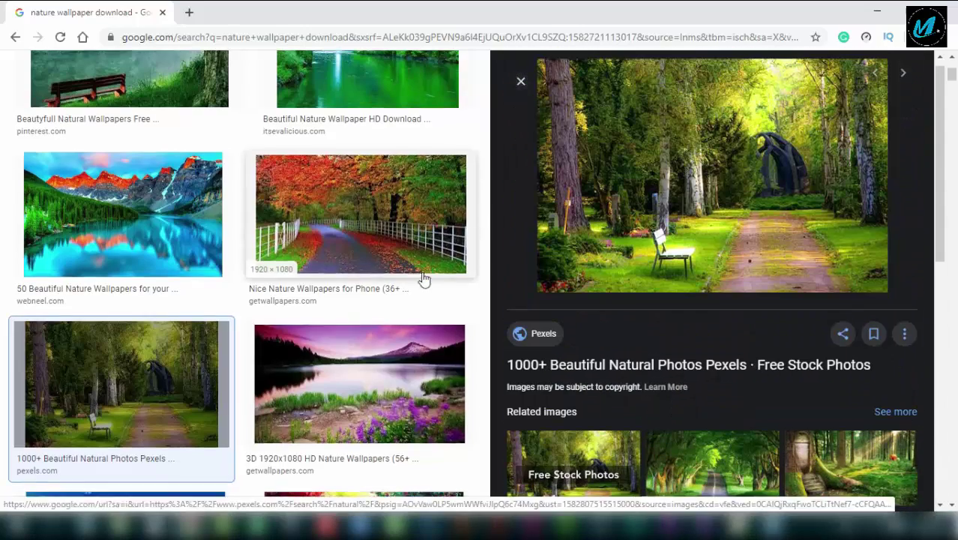
scroll(421, 278, "down", 5)
scroll(422, 278, "down", 4)
scroll(422, 279, "down", 1)
scroll(422, 279, "down", 4)
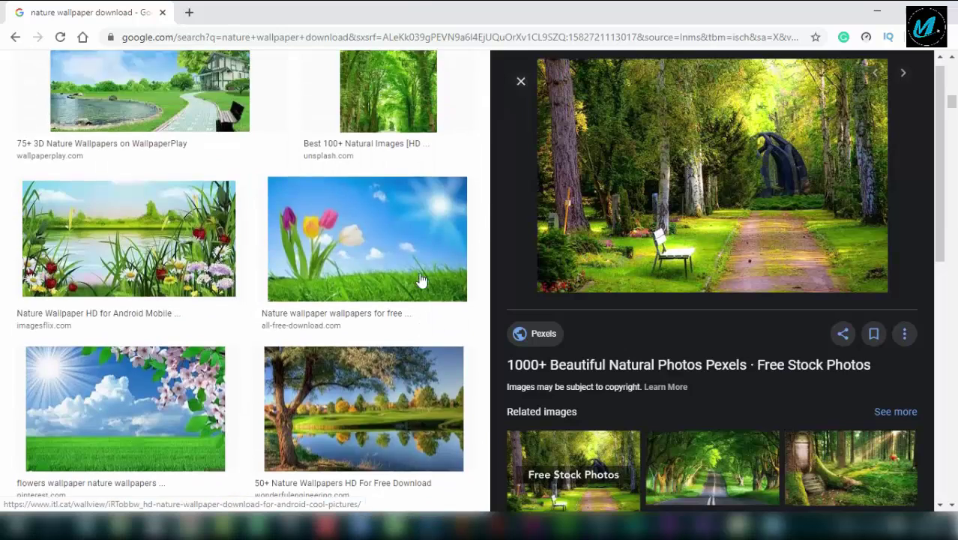
scroll(421, 279, "up", 3)
left_click(421, 278)
scroll(833, 263, "up", 1)
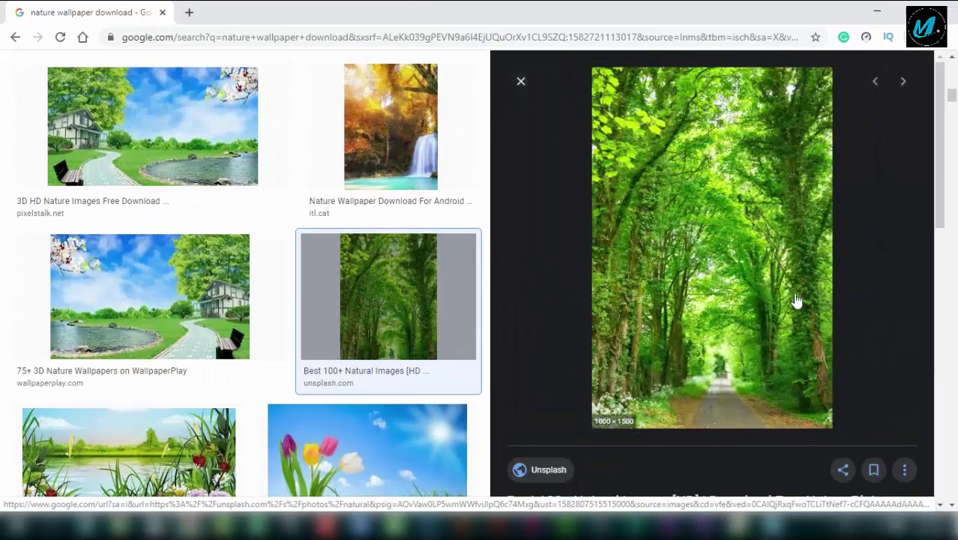
Step: Open the tree-lined road photo's own page on Unsplash in a new tab
right_click(720, 150)
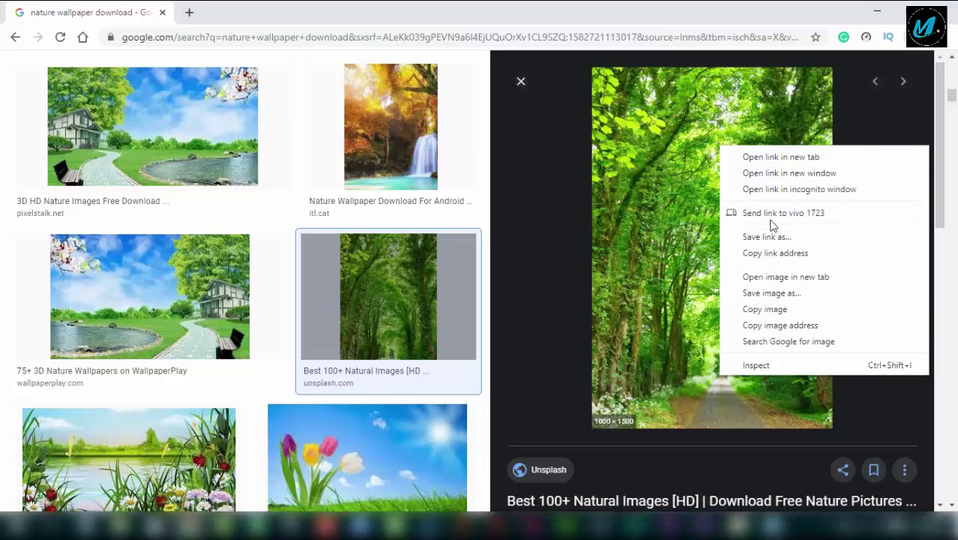
left_click(776, 157)
left_click(278, 13)
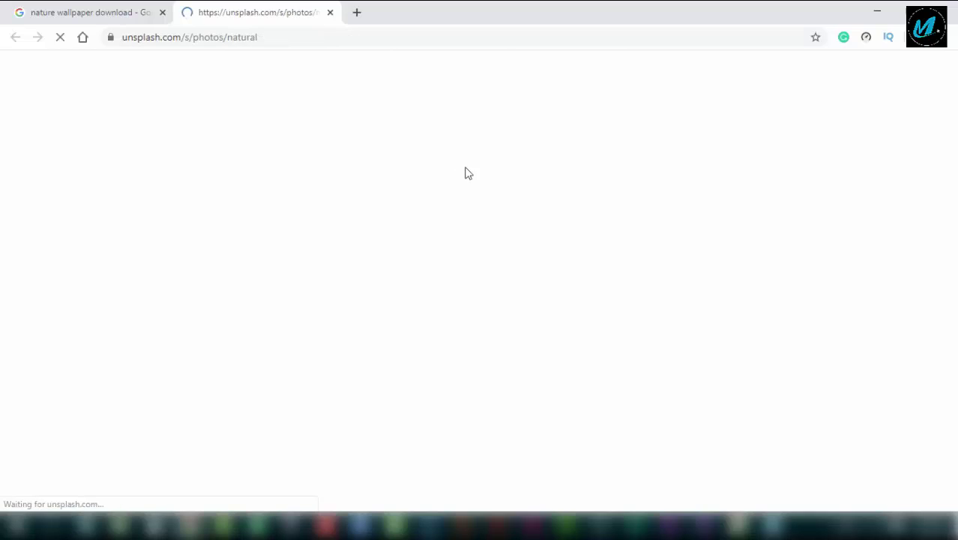
scroll(527, 184, "down", 3)
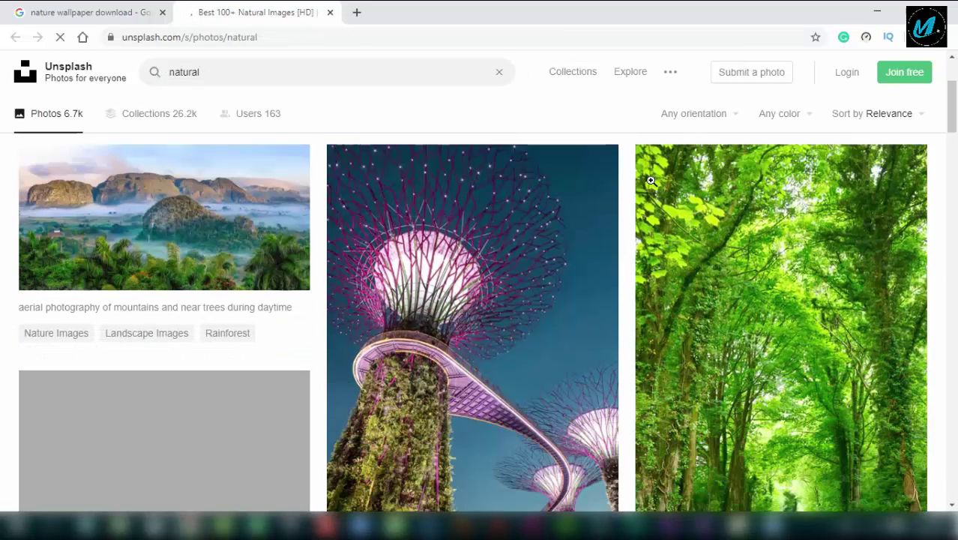
left_click(833, 255)
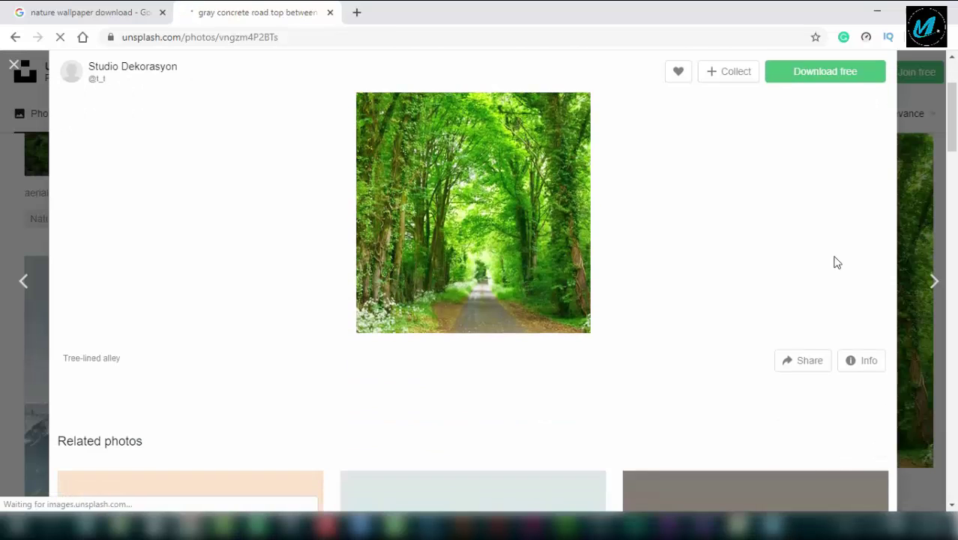
Step: Download the photo to the Desktop as nature.jpg, then bring up Photoshop
left_click(819, 75)
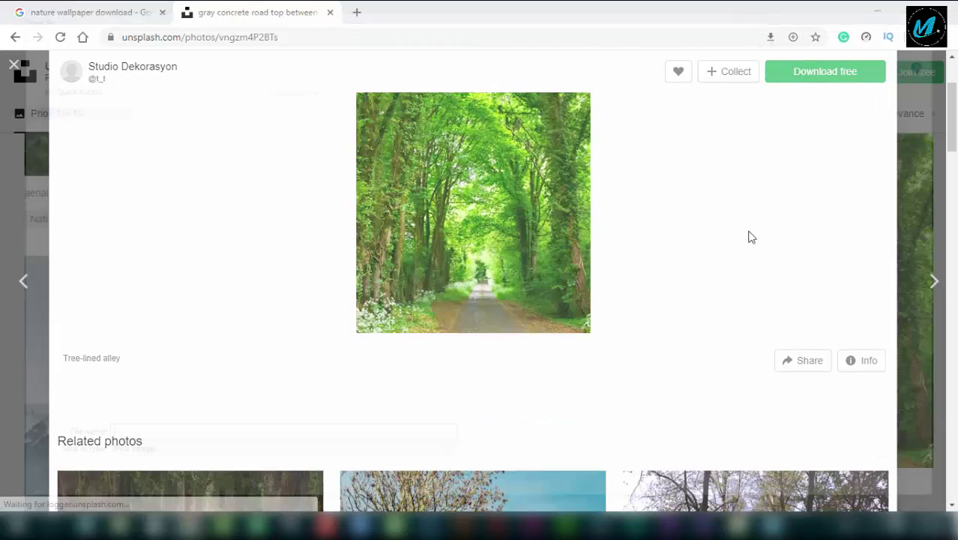
type("nature")
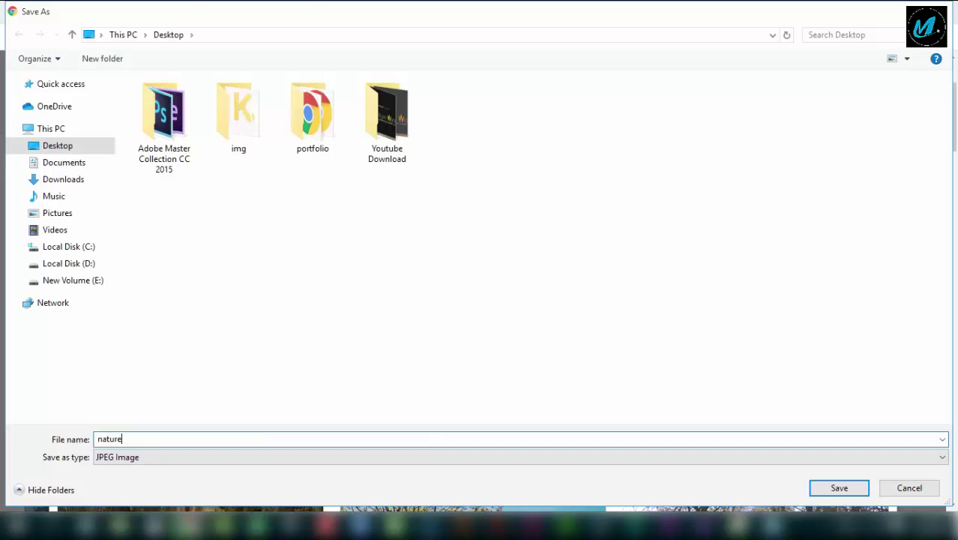
key("Return")
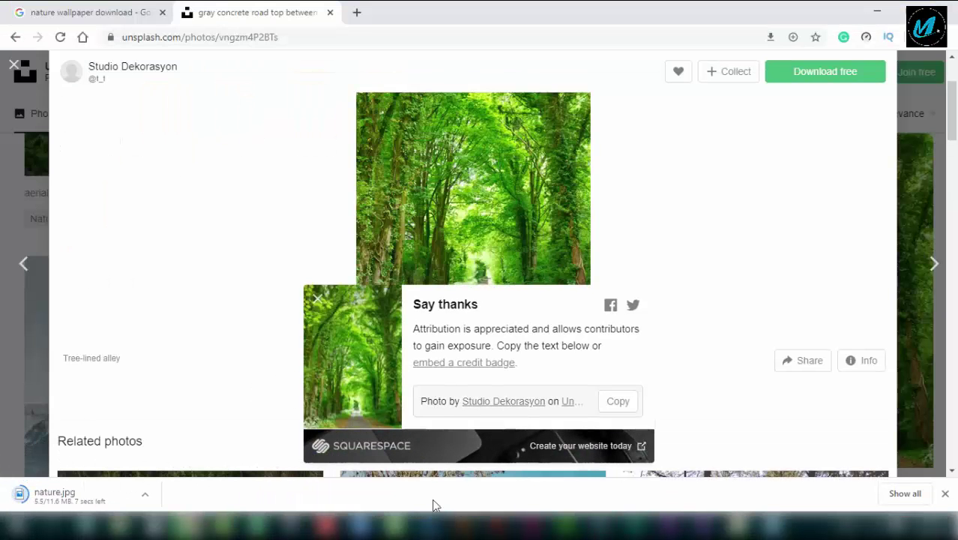
left_click(429, 524)
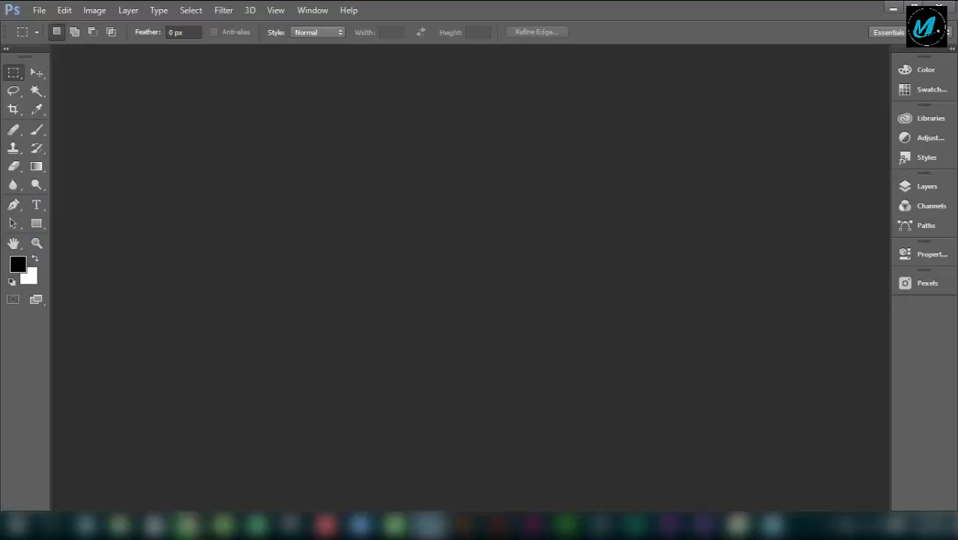
Step: Open nature.jpg from the Desktop in Photoshop
left_click(39, 10)
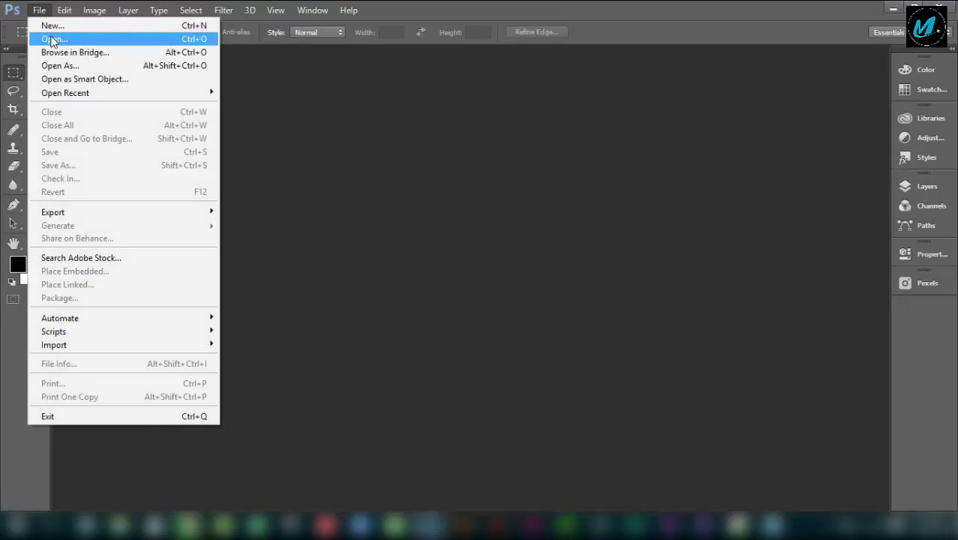
left_click(52, 39)
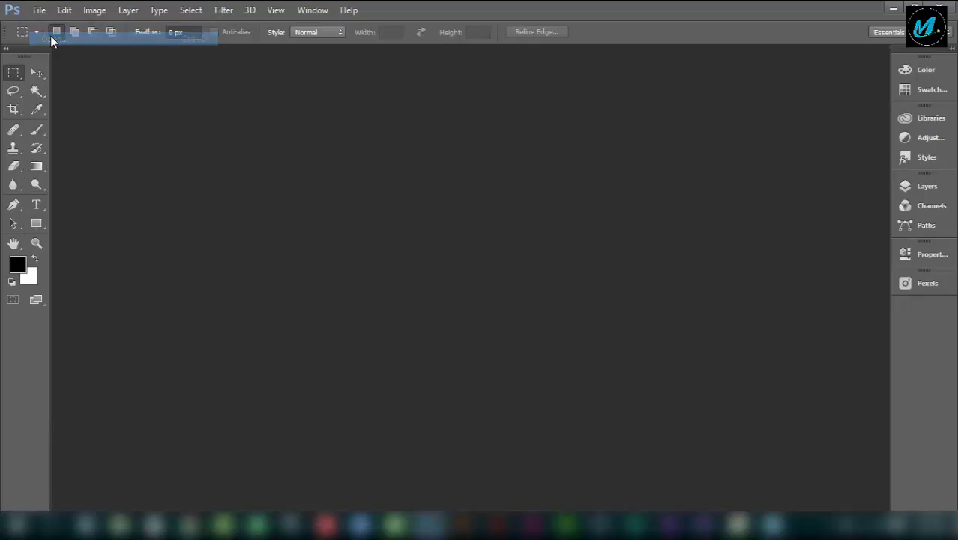
left_click(684, 112)
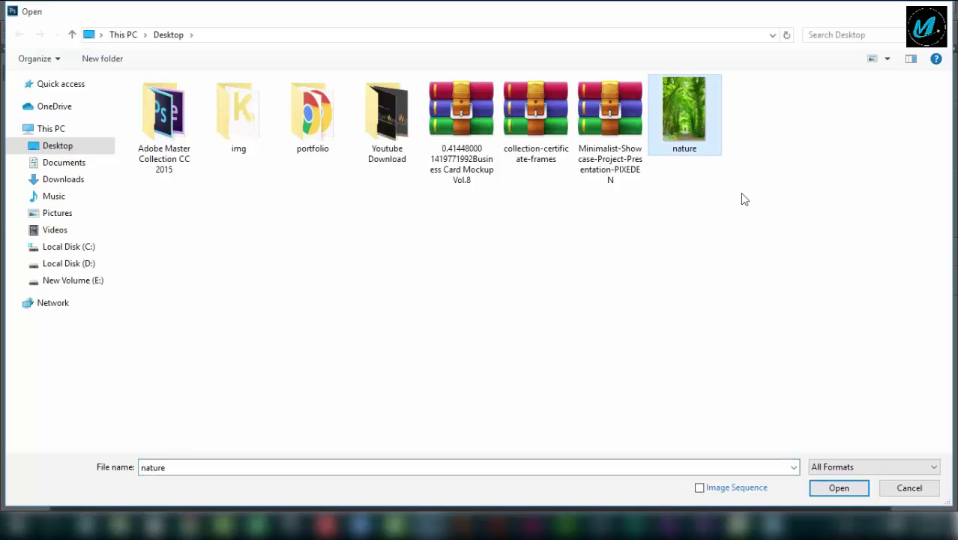
left_click(839, 488)
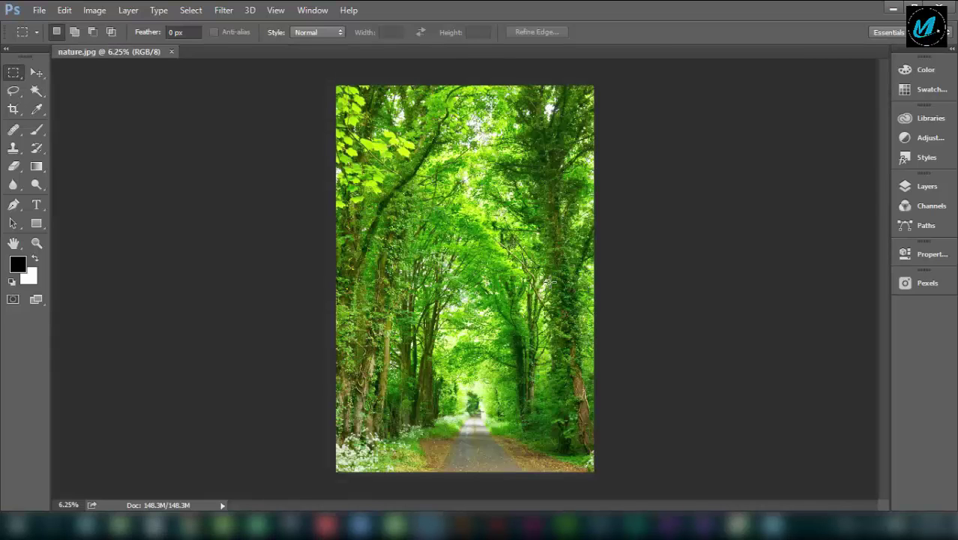
Step: Show the Layers panel and unlock the Background layer as Layer 0
key("v")
key("F7")
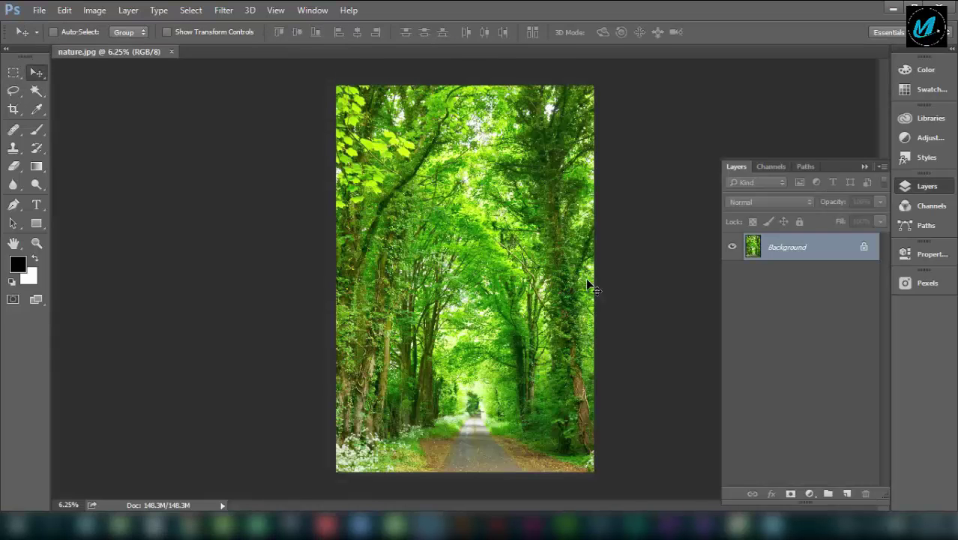
left_click(865, 250)
left_click(792, 270)
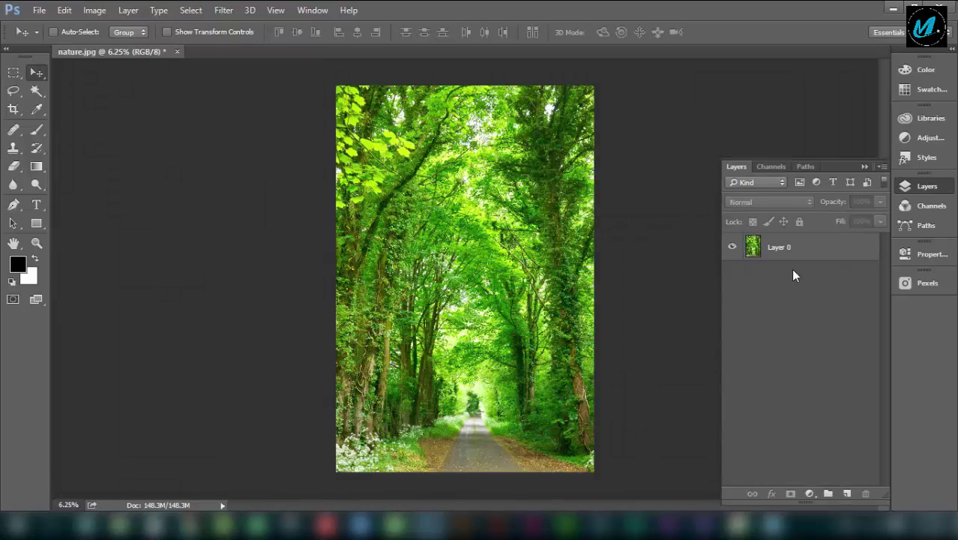
left_click(780, 250)
Step: Duplicate Layer 0 and desaturate the copy to black and white
key("ctrl+j")
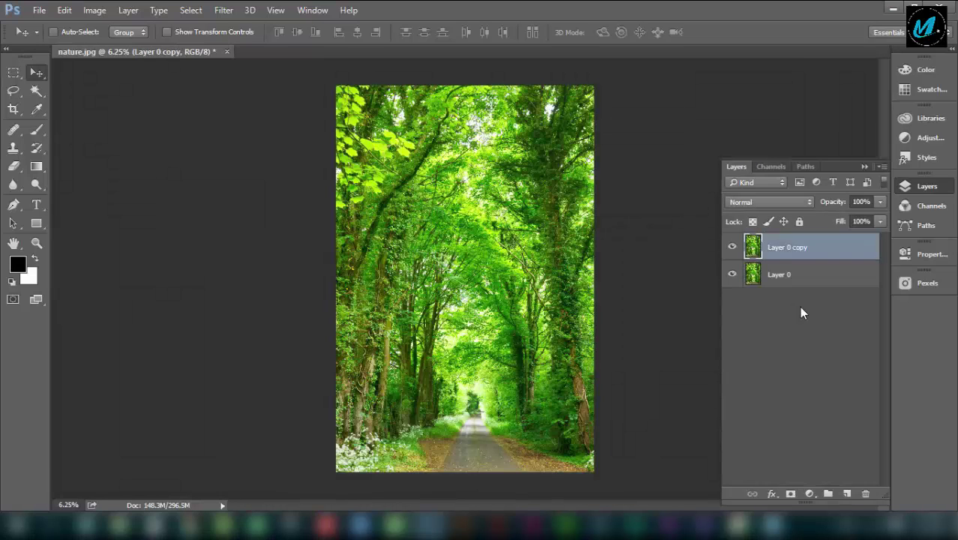
left_click(94, 10)
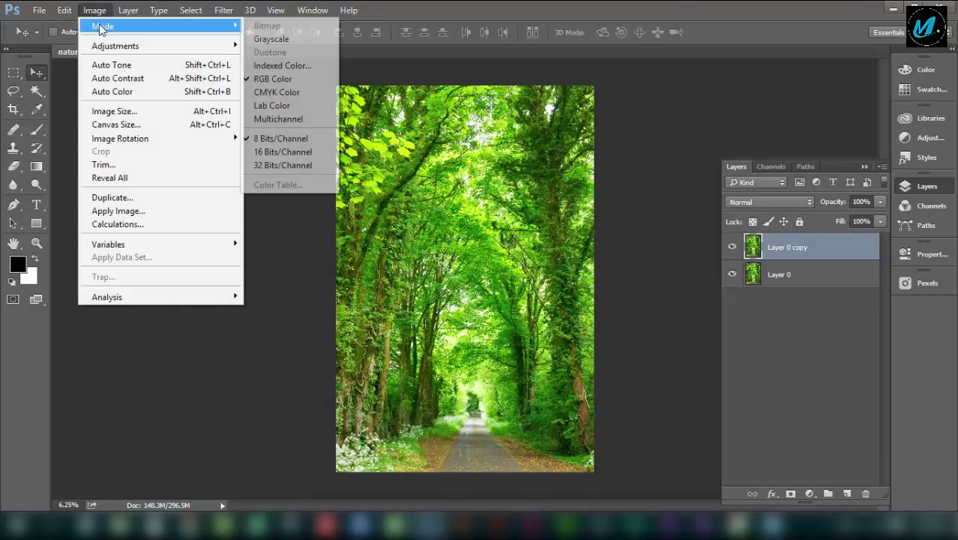
mouse_move(116, 46)
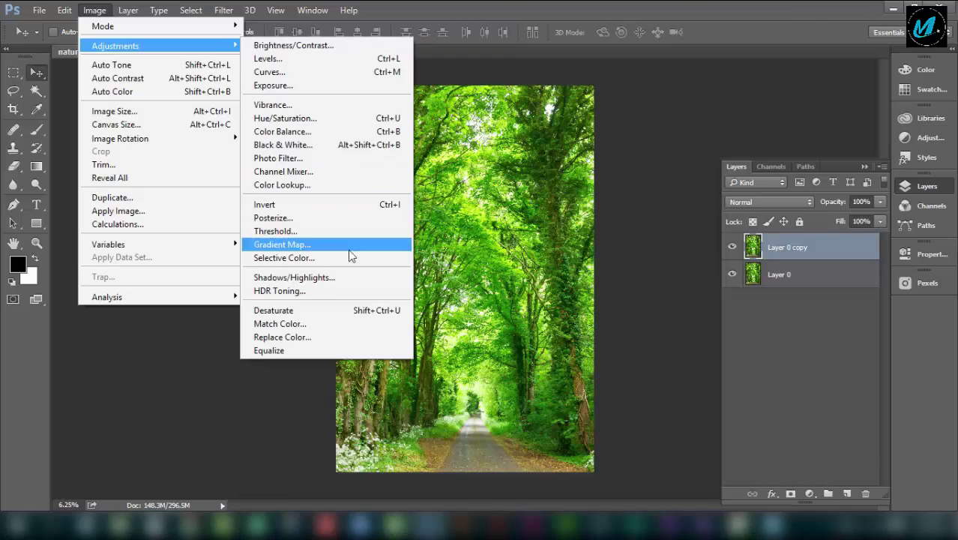
left_click(345, 309)
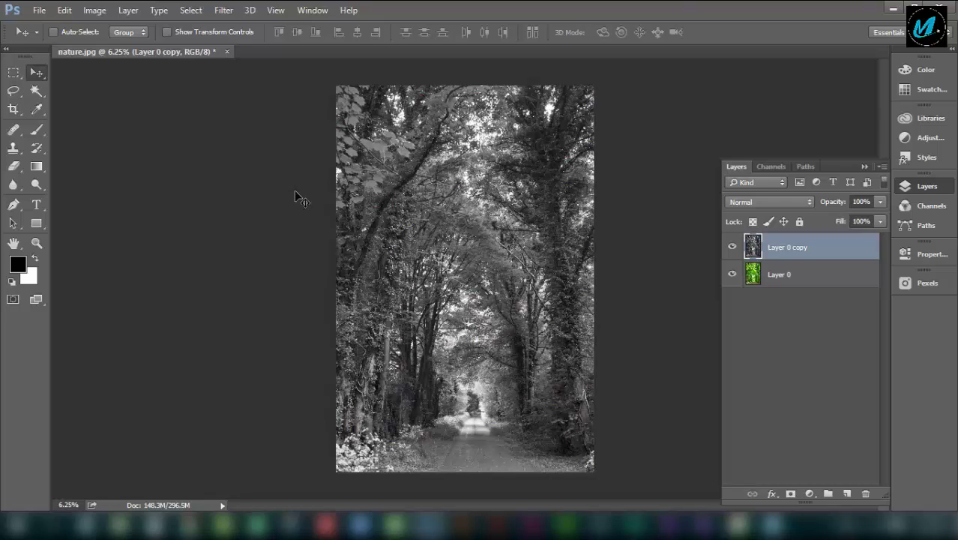
left_click(95, 10)
mouse_move(115, 46)
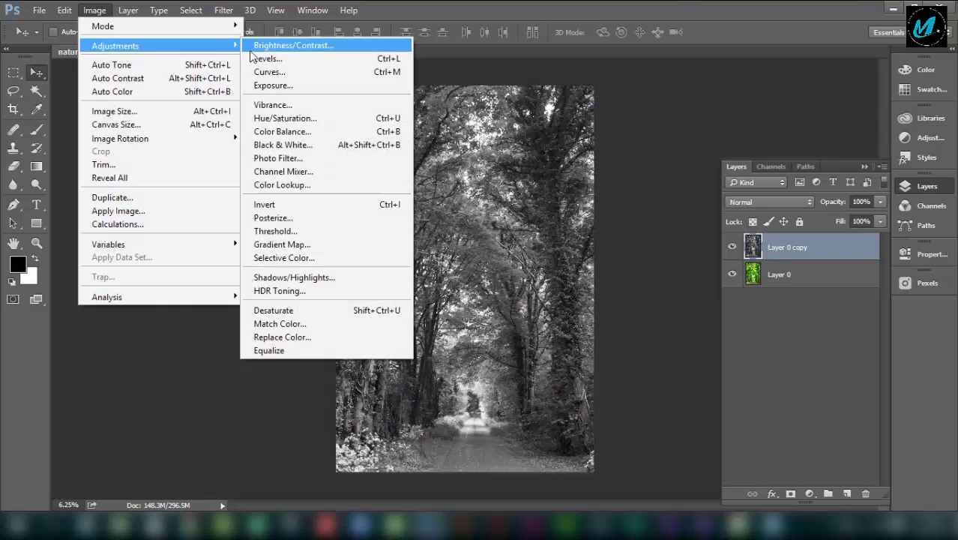
Step: Apply Levels to Layer 0 copy with input values 170, 1.00 and 179
left_click(358, 60)
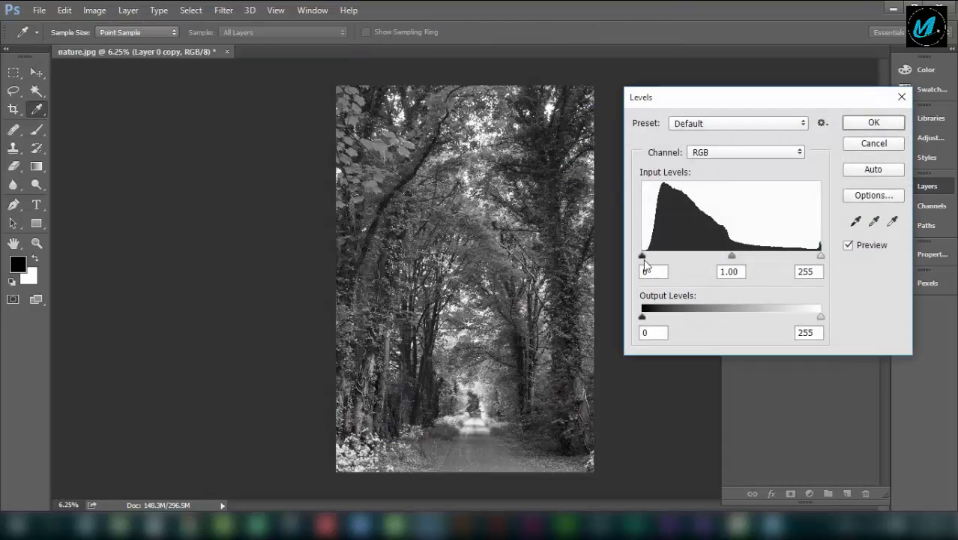
mouse_move(643, 255)
left_mouse_down()
mouse_move(765, 256)
mouse_move(729, 259)
mouse_move(741, 259)
left_mouse_up()
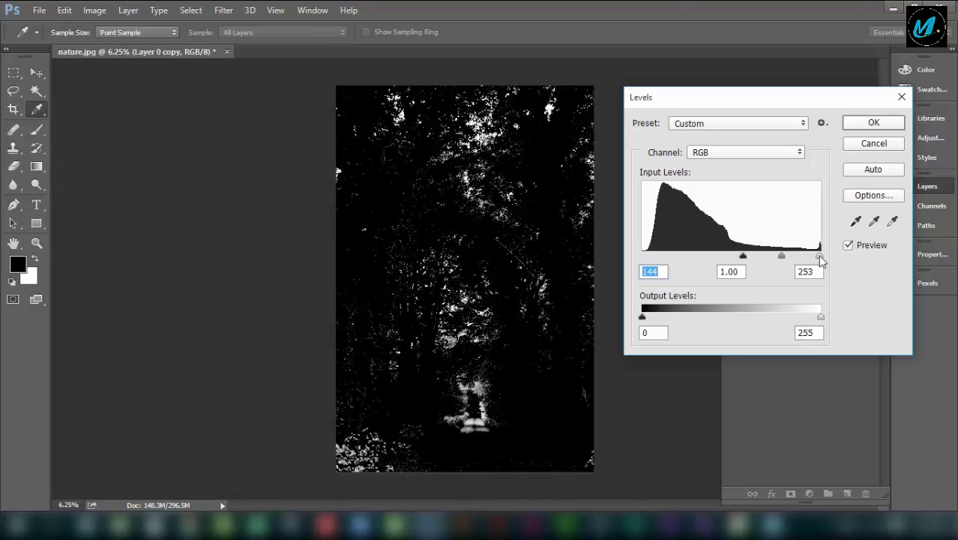
mouse_move(820, 256)
left_mouse_down()
mouse_move(753, 256)
mouse_move(765, 256)
left_mouse_up()
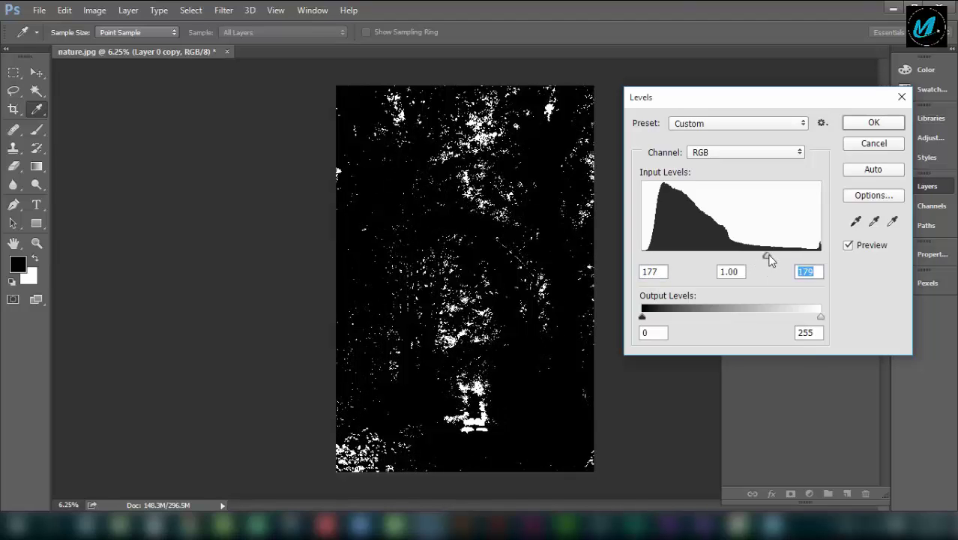
left_click(875, 123)
Step: Paint the lower part of Layer 0 copy solid black with a 1400 hard round brush
left_click(37, 130)
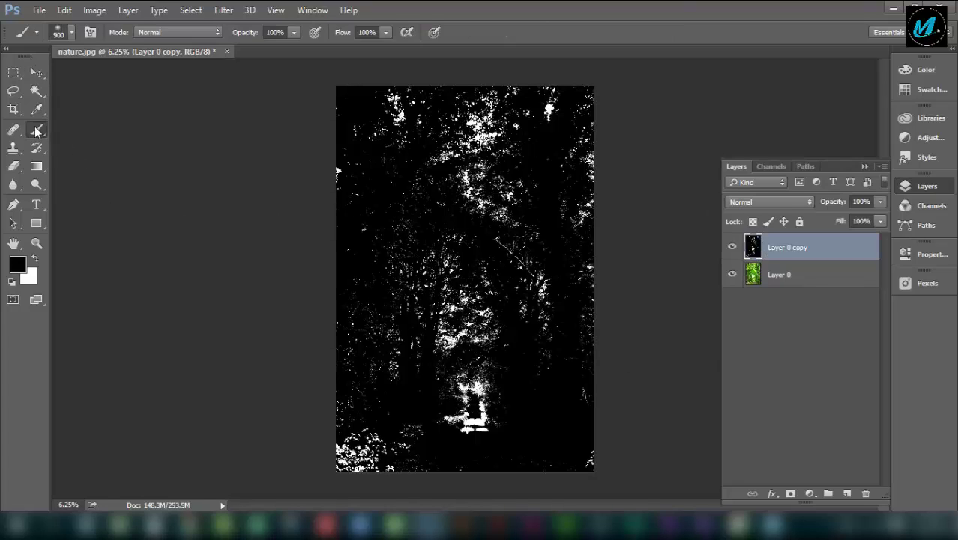
mouse_move(495, 405)
left_mouse_down()
mouse_move(280, 474)
mouse_move(644, 461)
left_mouse_up()
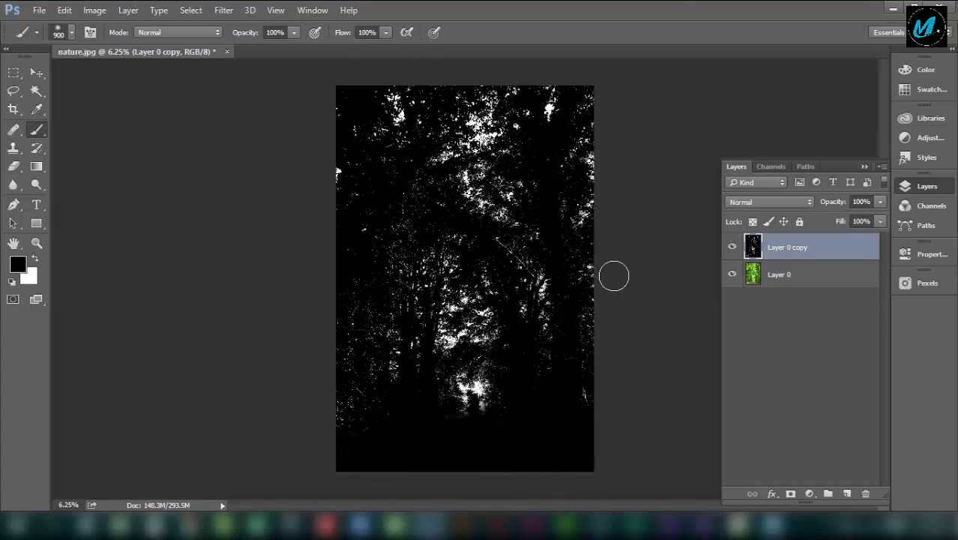
right_click(614, 276)
left_click(612, 394)
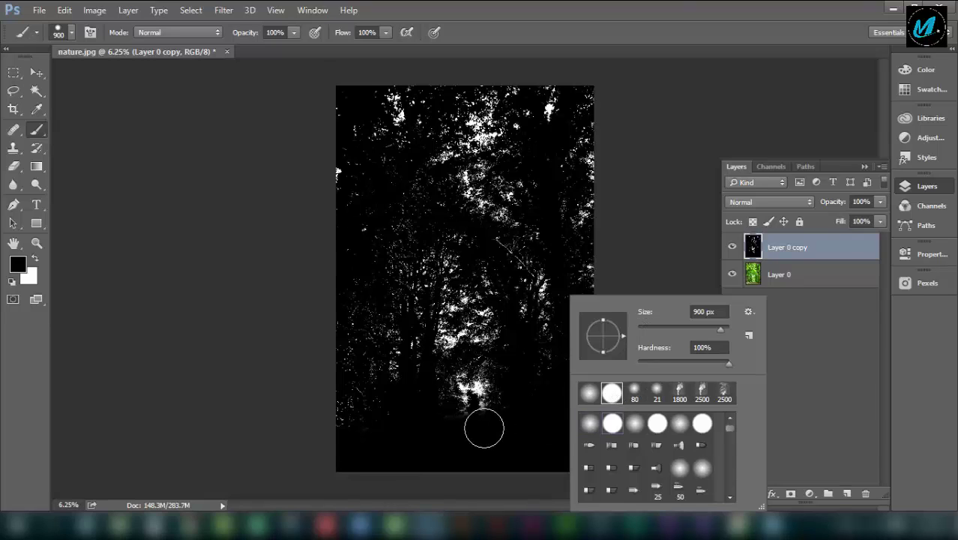
key("Return")
key("bracketright")
key("bracketright")
key("bracketright")
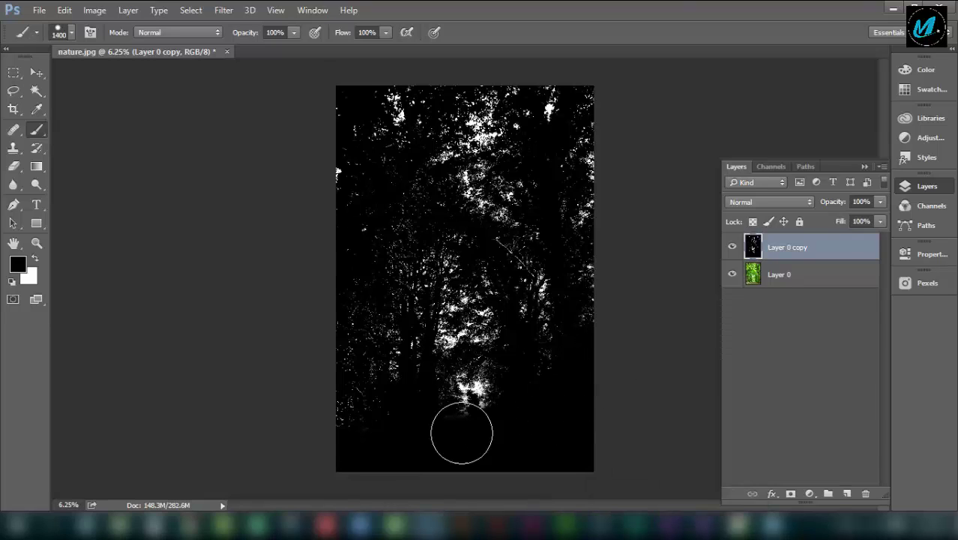
mouse_move(462, 433)
left_mouse_down()
mouse_move(527, 385)
mouse_move(490, 381)
mouse_move(386, 421)
mouse_move(338, 380)
mouse_move(396, 387)
mouse_move(650, 353)
left_mouse_up()
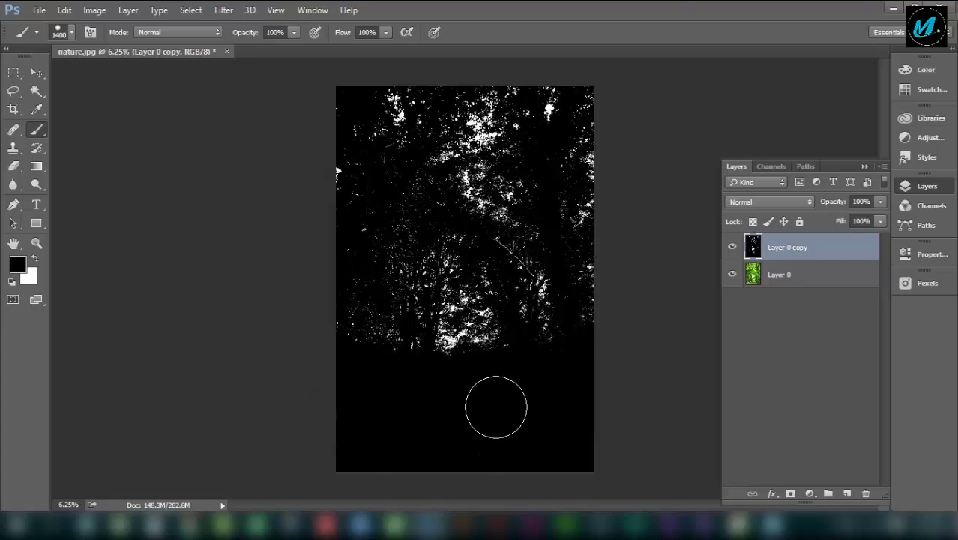
mouse_move(495, 406)
left_mouse_down()
mouse_move(368, 396)
mouse_move(398, 379)
mouse_move(575, 351)
mouse_move(517, 397)
left_mouse_up()
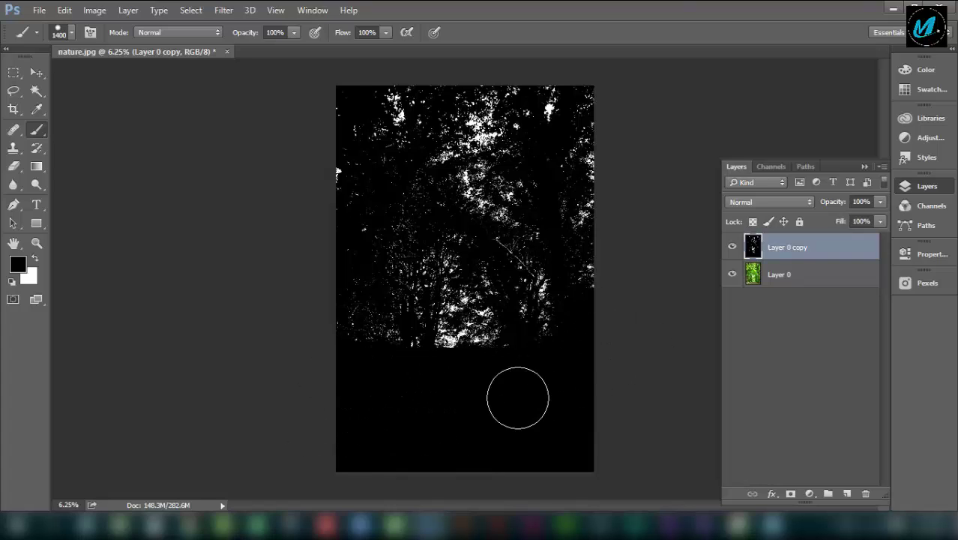
key("v")
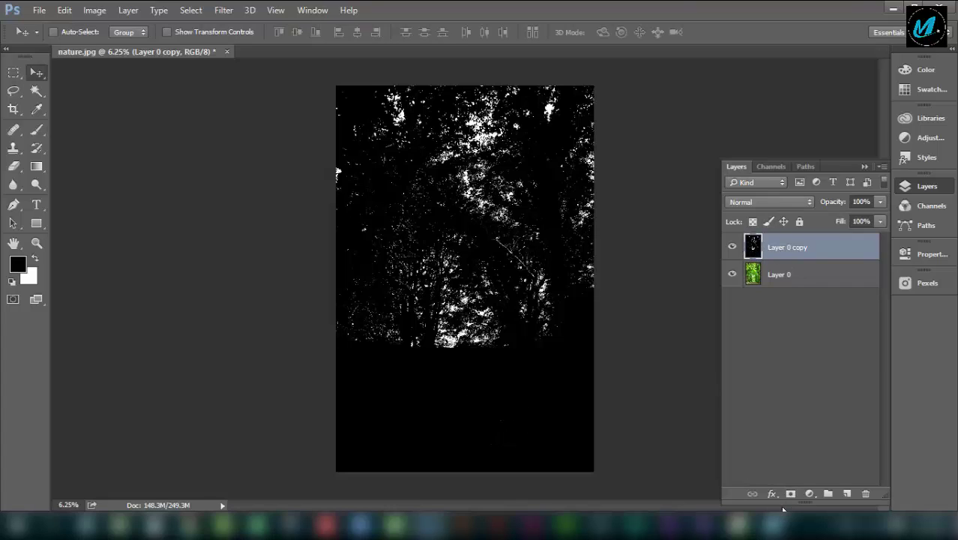
Step: Load the bright white areas from the channels as a selection
left_click(773, 167)
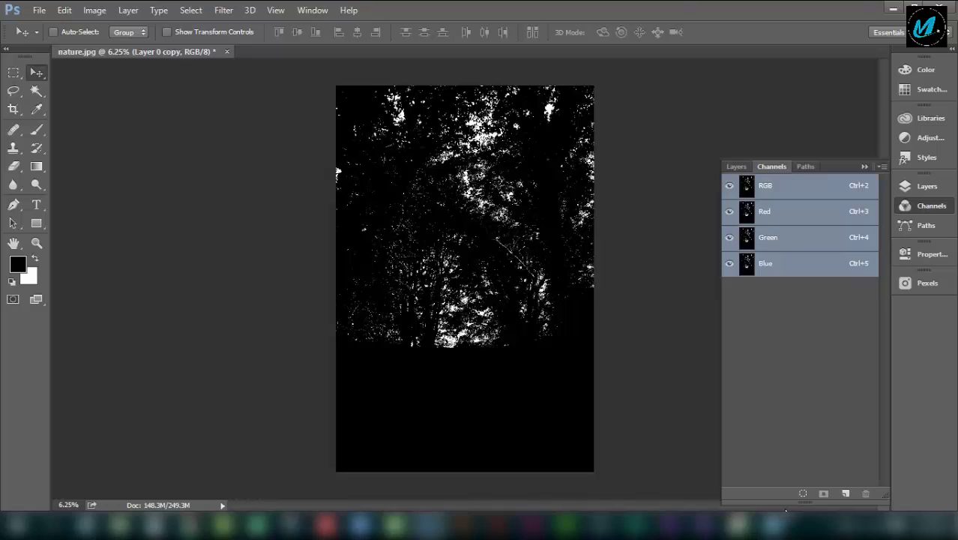
left_click(803, 494)
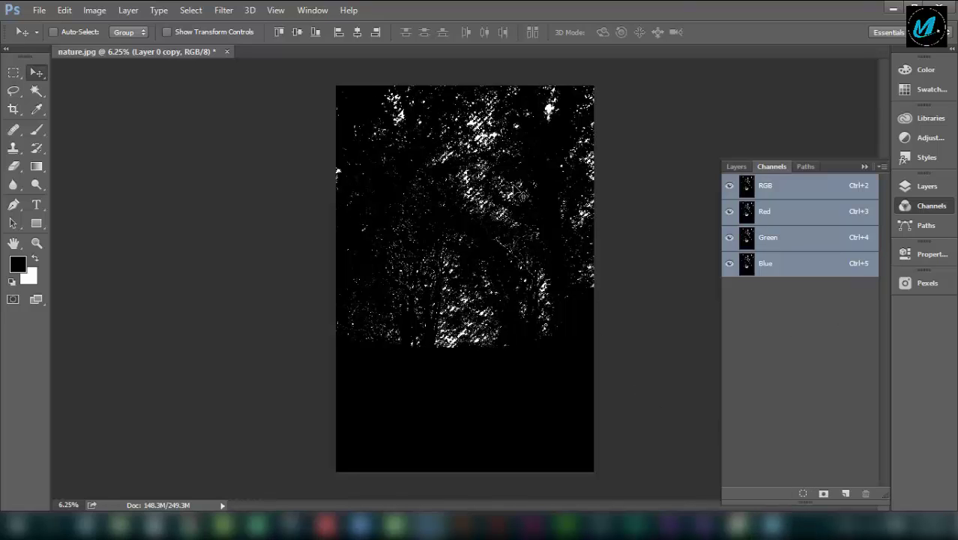
left_click(736, 166)
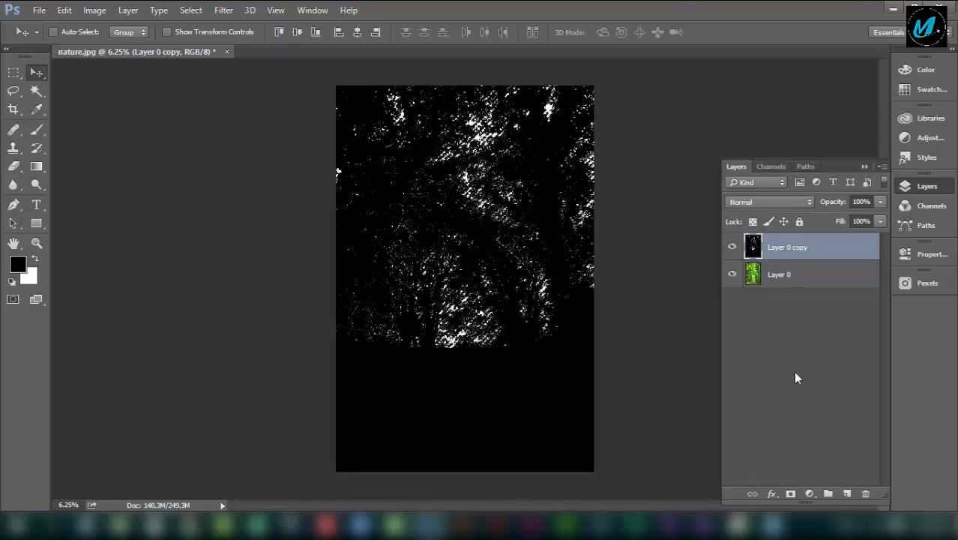
key("ctrl")
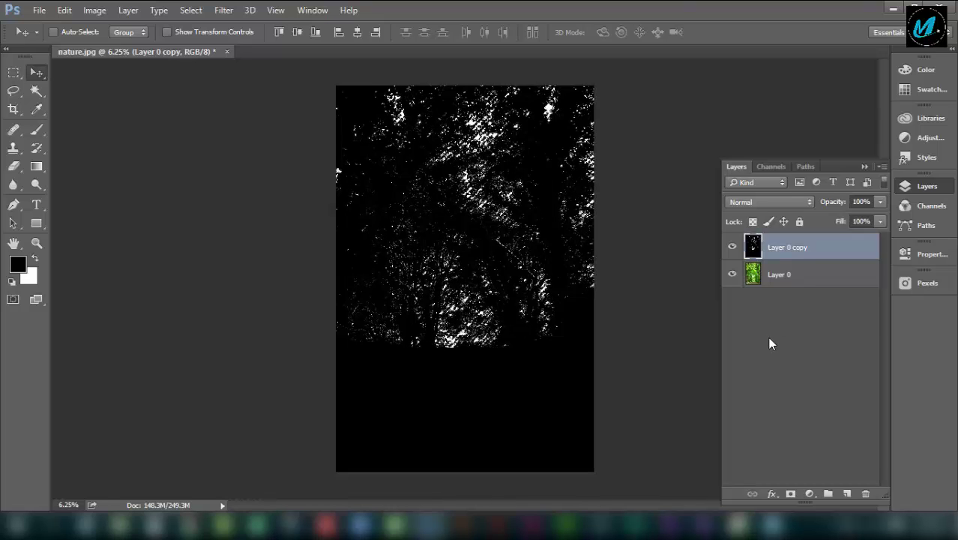
key("ctrl")
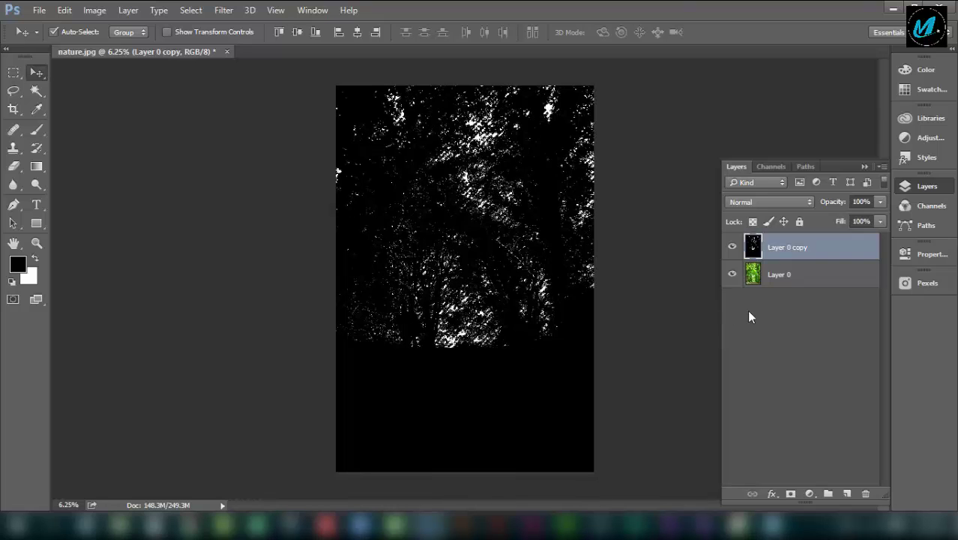
Step: Add a new empty Layer 1 and delete Layer 0 copy, keeping green Layer 0 below
key("ctrl+shift+alt+n")
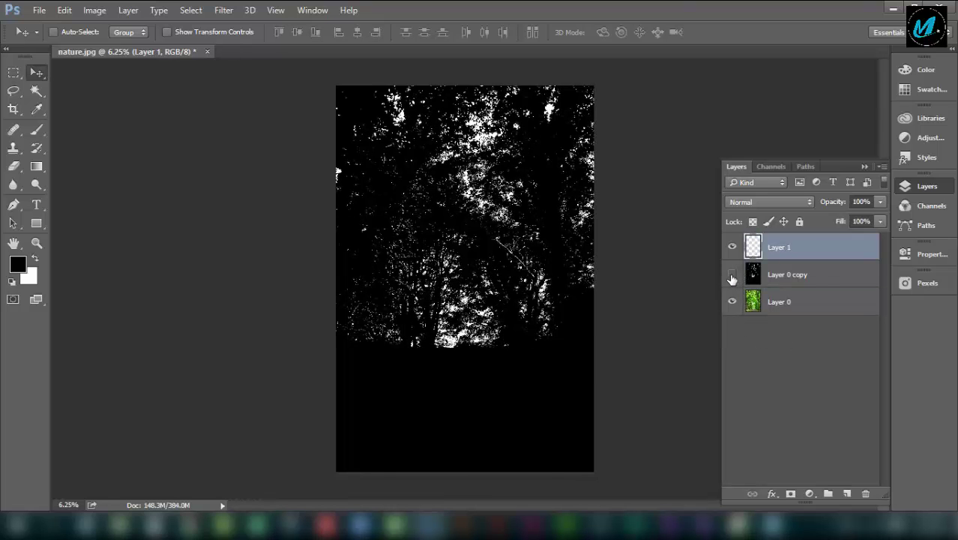
left_click(733, 276)
left_click(733, 276)
left_click_drag(793, 279, 866, 493)
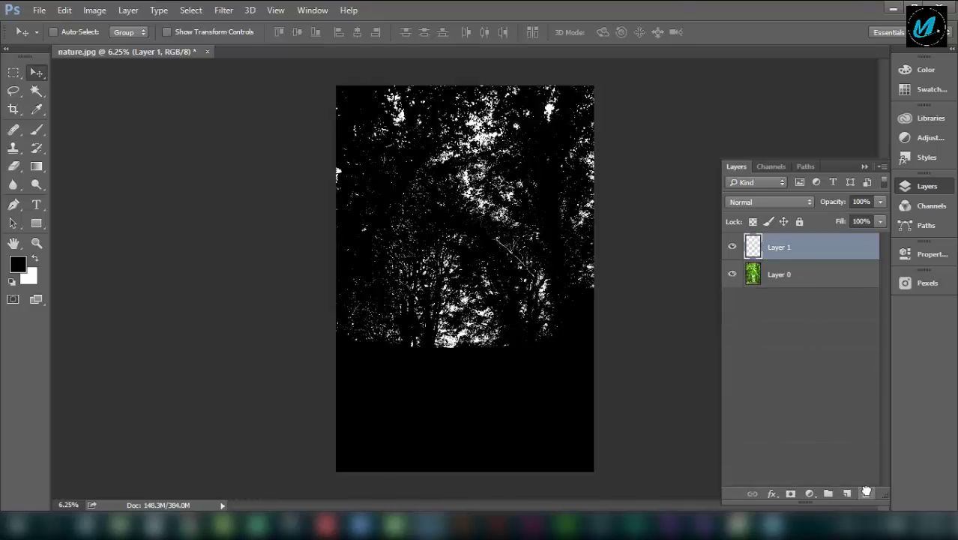
left_click(732, 247)
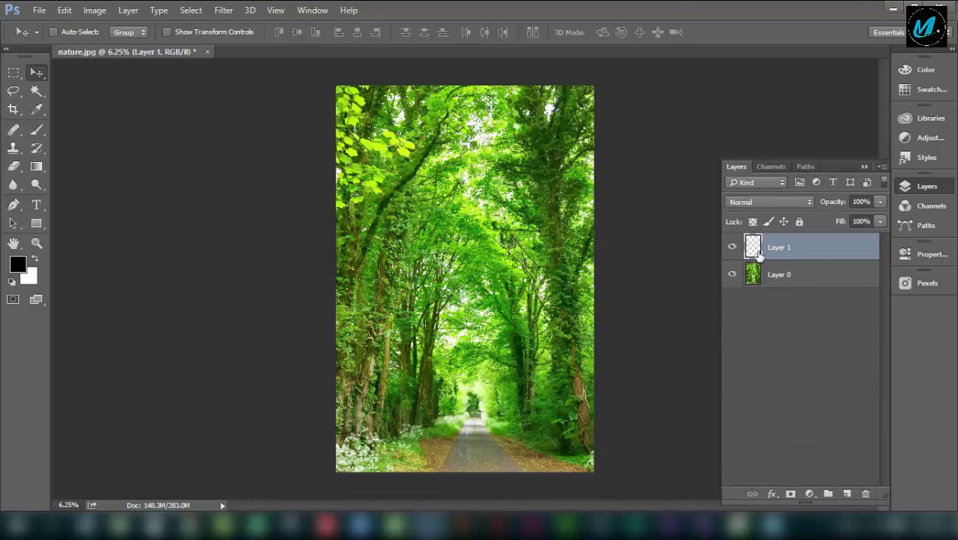
left_click(223, 9)
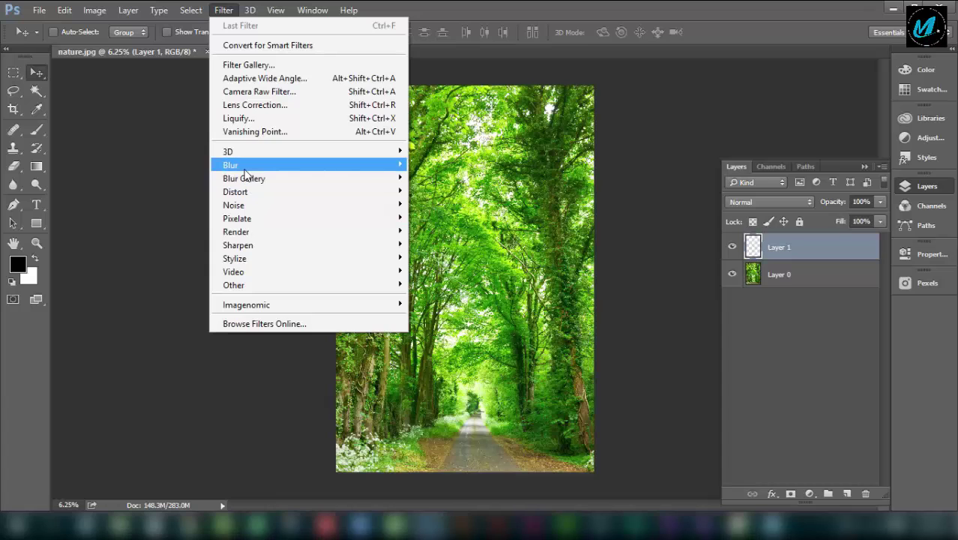
Step: Apply a Zoom radial blur to Layer 1 at amount 100, centred near the top
mouse_move(231, 165)
left_click(442, 257)
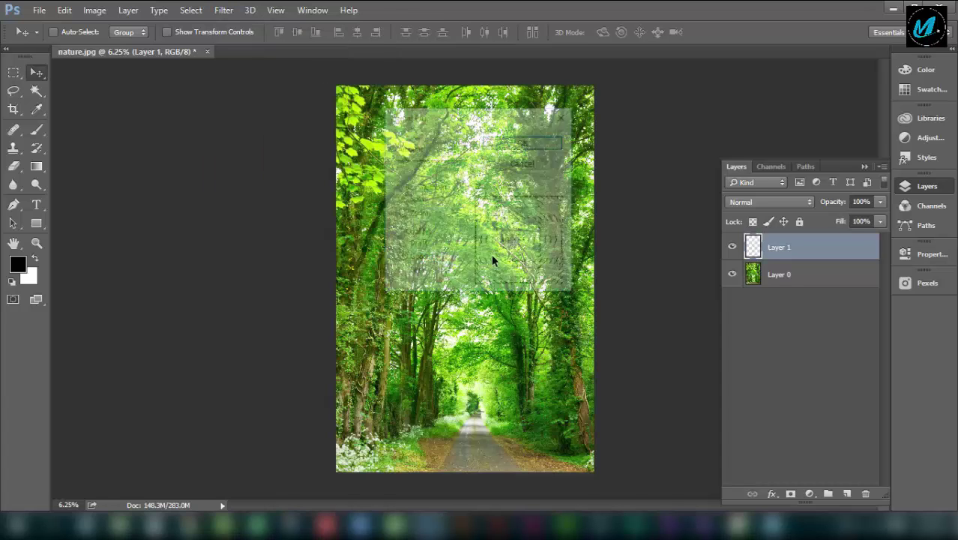
left_click_drag(522, 132, 592, 126)
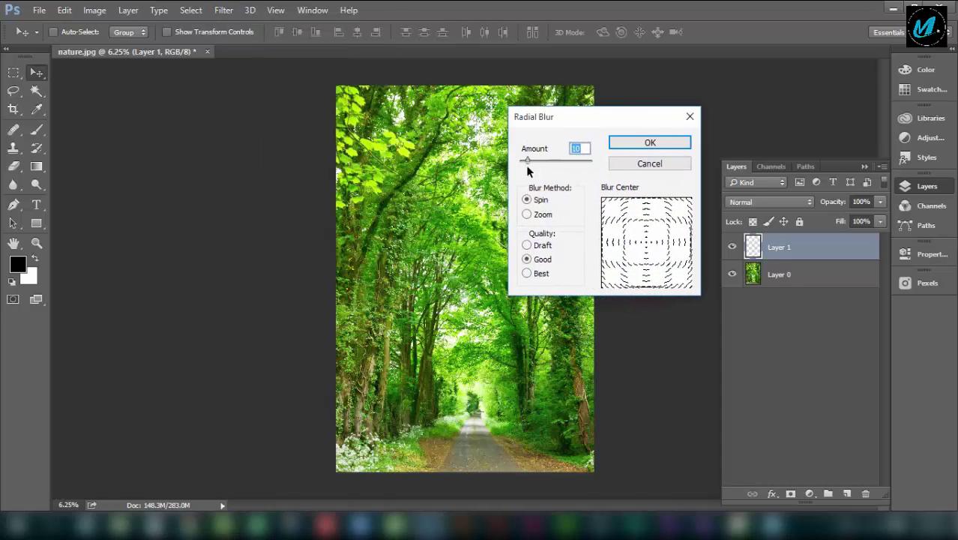
left_click(527, 215)
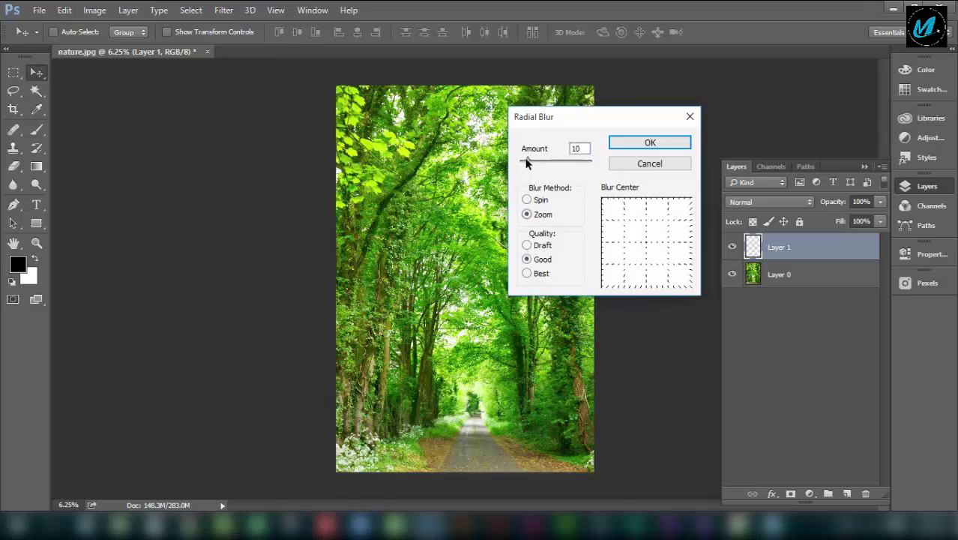
left_click_drag(526, 163, 589, 172)
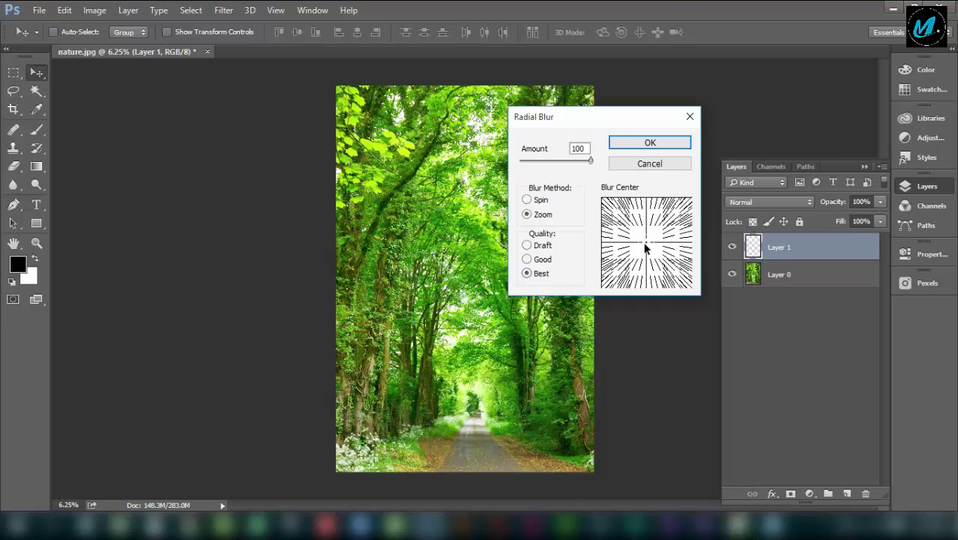
mouse_move(646, 247)
left_mouse_down()
mouse_move(611, 212)
mouse_move(684, 204)
mouse_move(640, 205)
mouse_move(650, 209)
left_mouse_up()
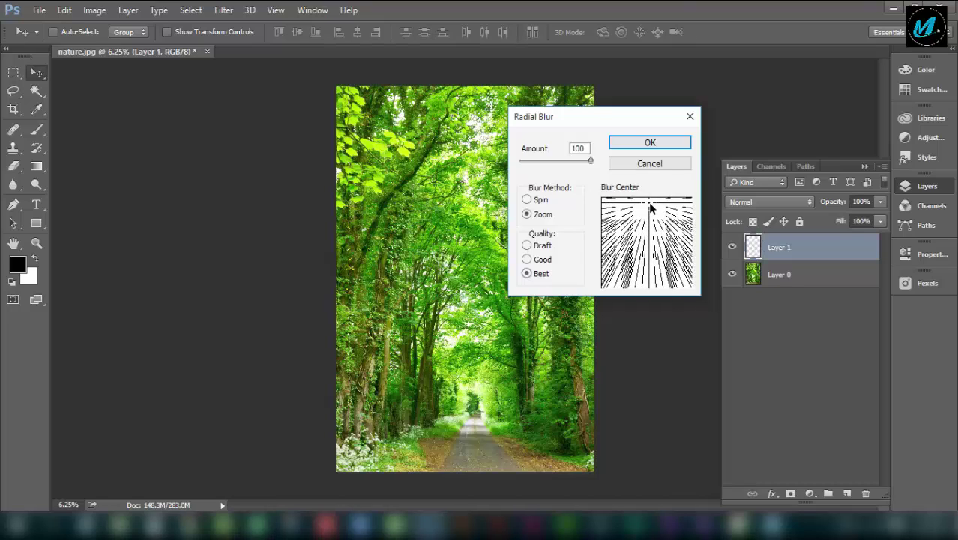
left_click(660, 143)
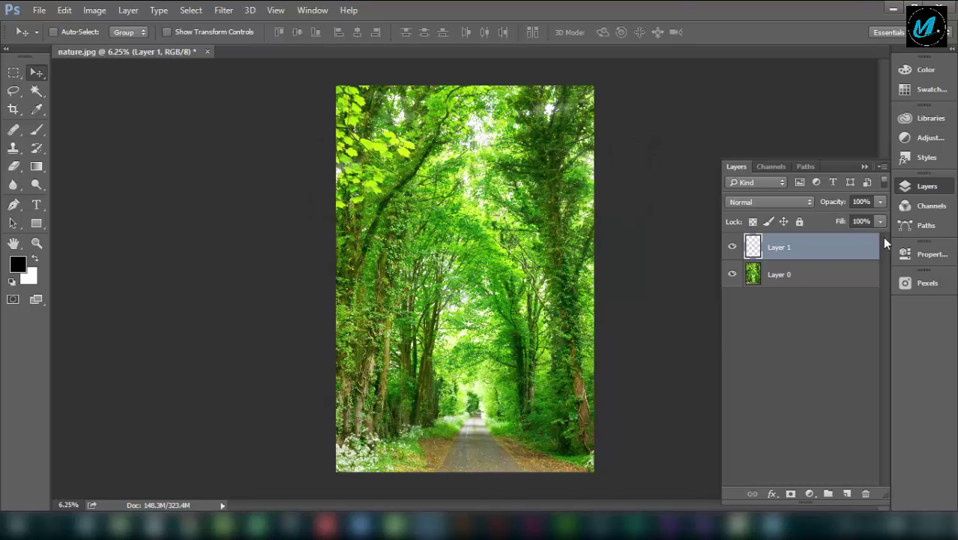
Step: Add an Outer Glow to Layer 1 with 70% opacity, noise 0 and a larger size
left_click(772, 495)
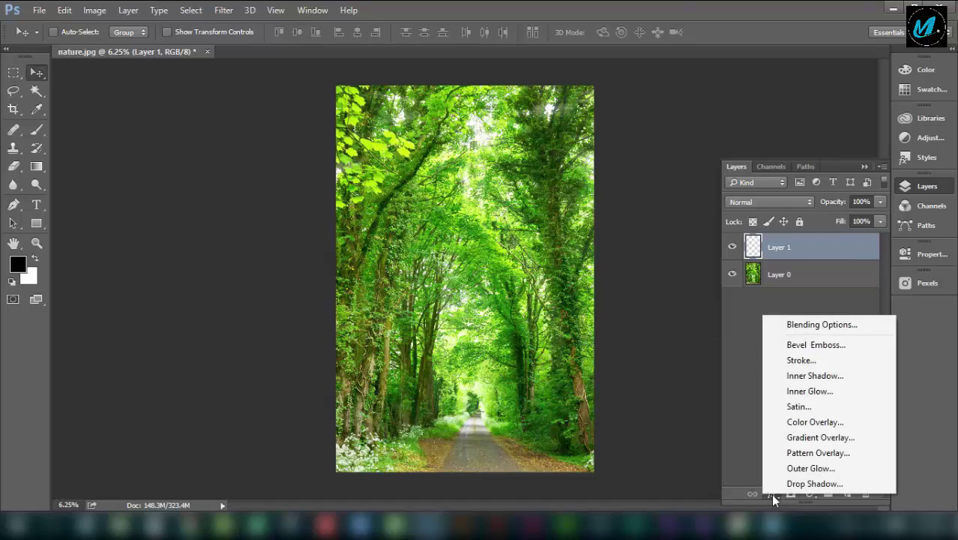
left_click(807, 468)
left_click_drag(415, 60, 813, 73)
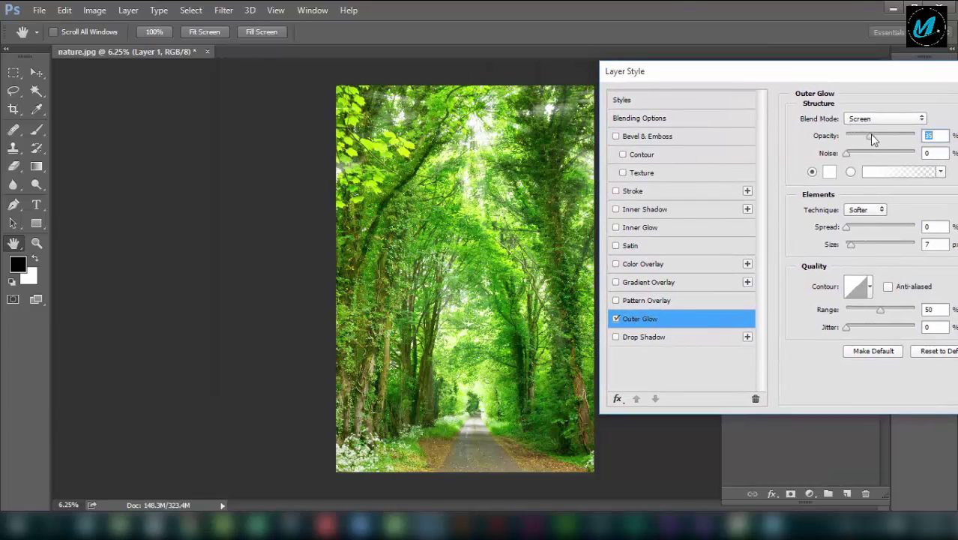
left_click_drag(871, 135, 905, 135)
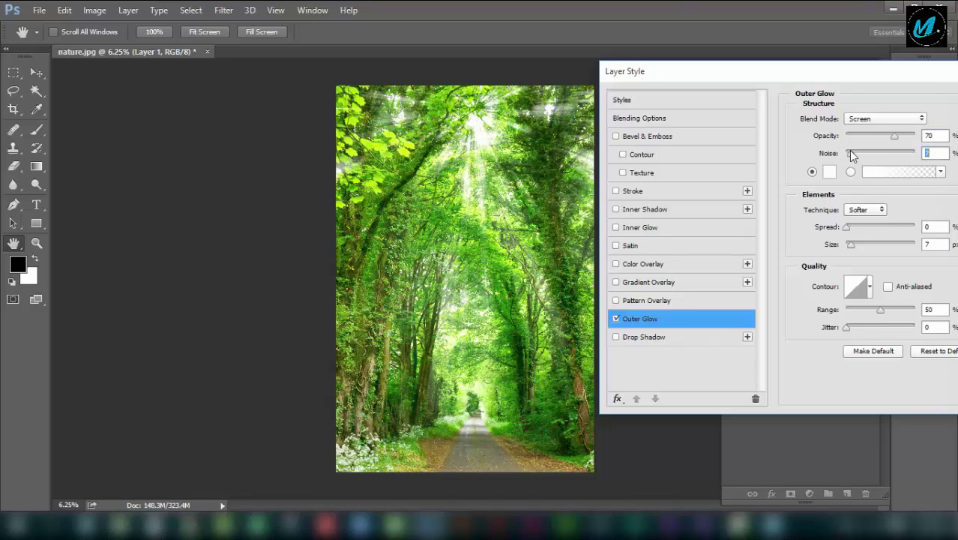
mouse_move(845, 150)
left_mouse_down()
mouse_move(875, 152)
mouse_move(836, 151)
left_mouse_up()
left_click_drag(858, 245, 877, 251)
Step: Set the glow colour to pale green deffdb and apply the effect
left_click(829, 172)
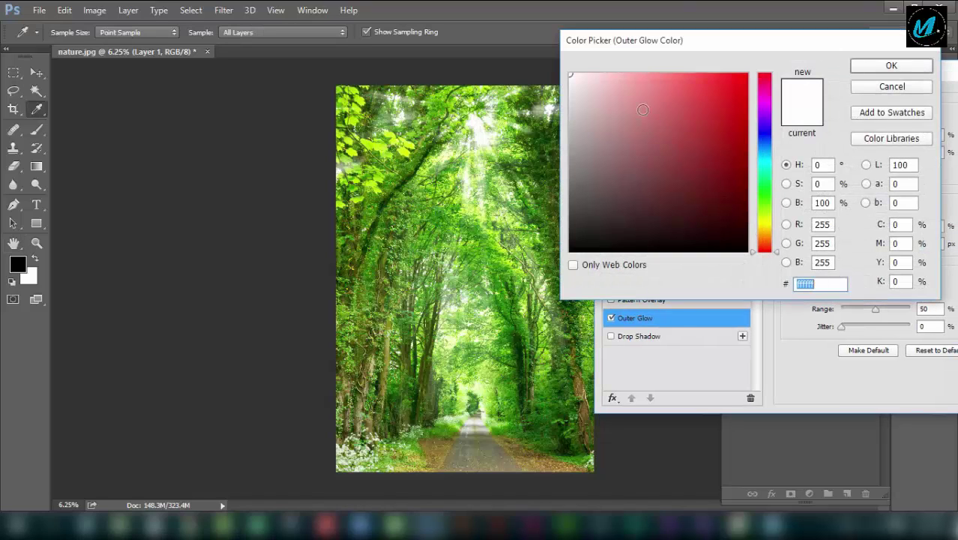
left_click(761, 195)
mouse_move(732, 158)
left_mouse_down()
mouse_move(706, 75)
mouse_move(665, 66)
mouse_move(650, 82)
mouse_move(595, 70)
left_mouse_up()
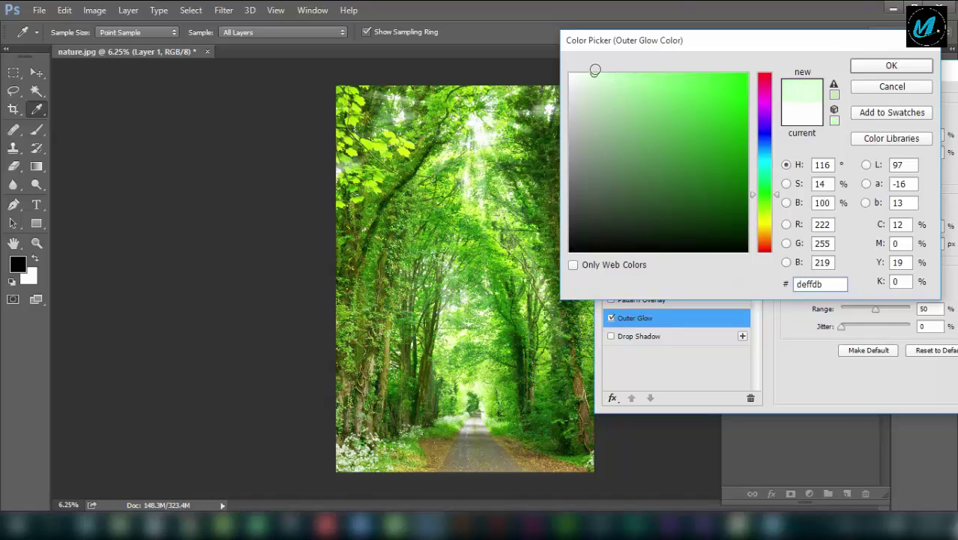
left_click(892, 65)
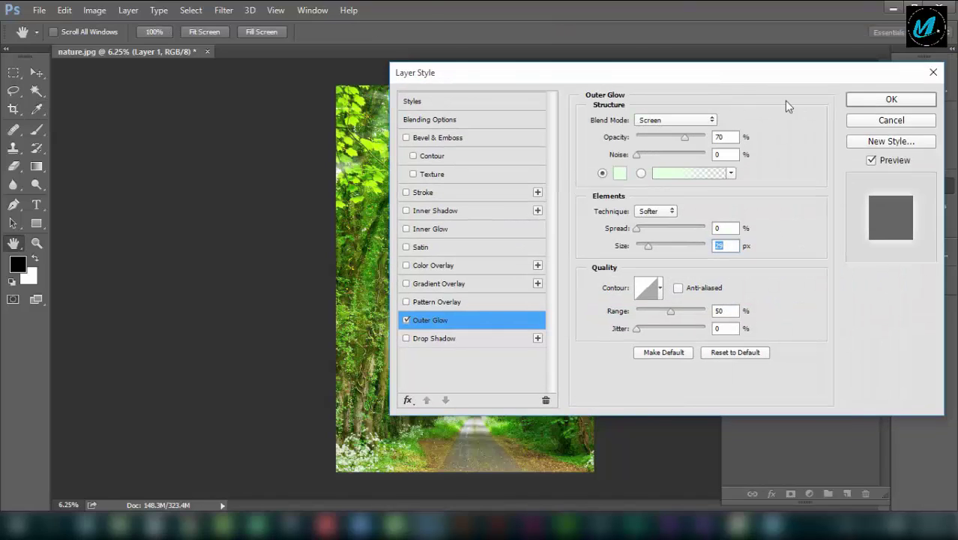
left_click(891, 100)
Step: Scale the light rays layer up to about 158% around its centre
left_click_drag(480, 177, 507, 229)
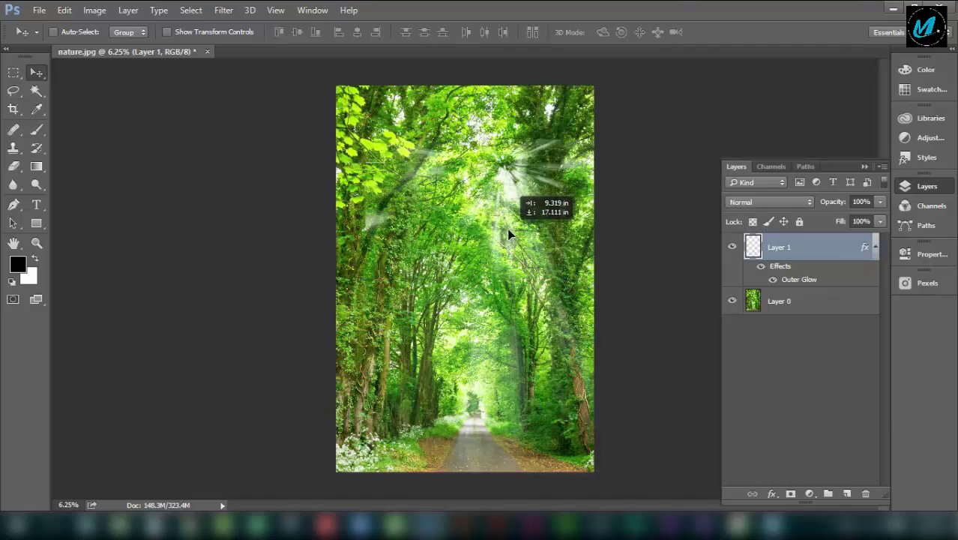
key("ctrl+z")
key("ctrl+y")
key("ctrl+t")
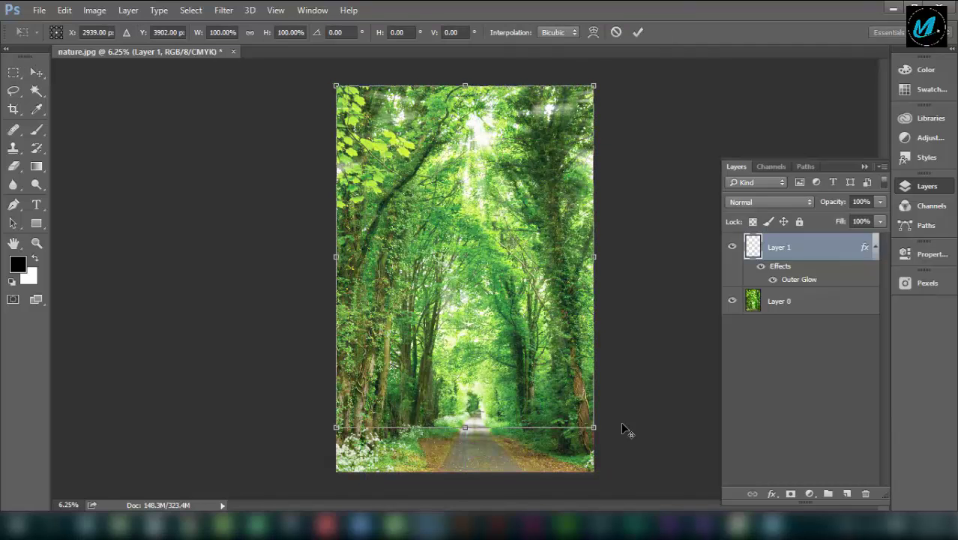
scroll(543, 309, "down", 2)
scroll(544, 309, "down", 2)
left_click_drag(539, 361, 580, 419)
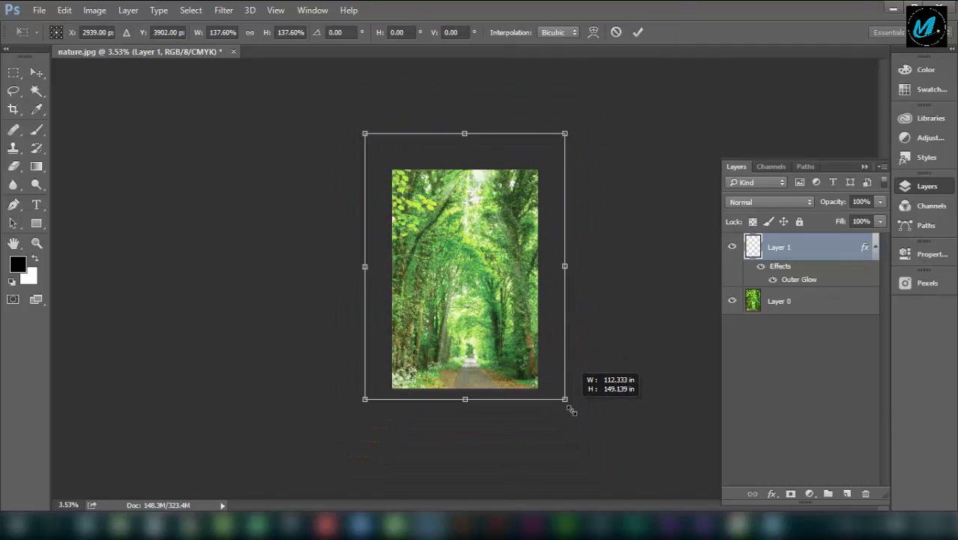
left_click_drag(513, 211, 506, 246)
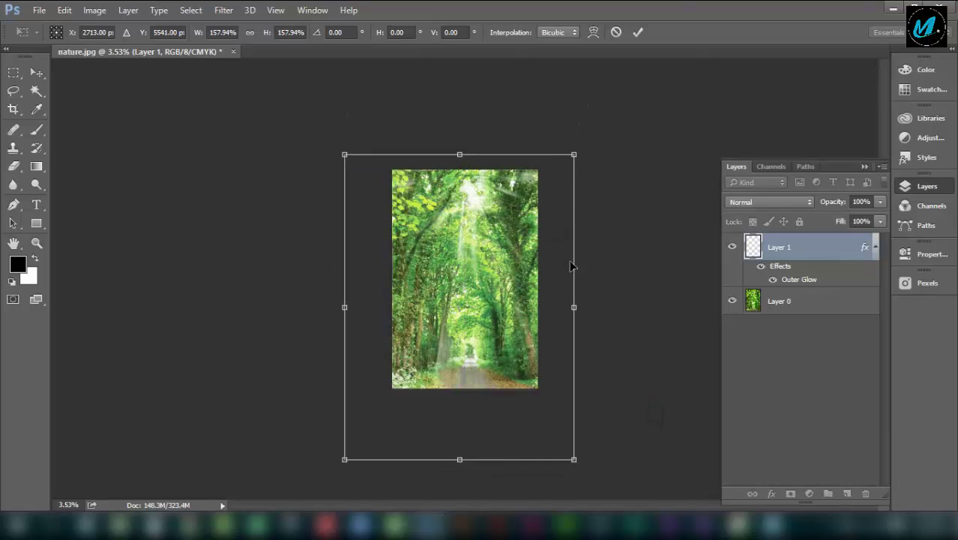
Step: Try shifting the enlarged rays lower, then return them to their original spot
scroll(569, 254, "up", 1)
scroll(568, 251, "up", 1)
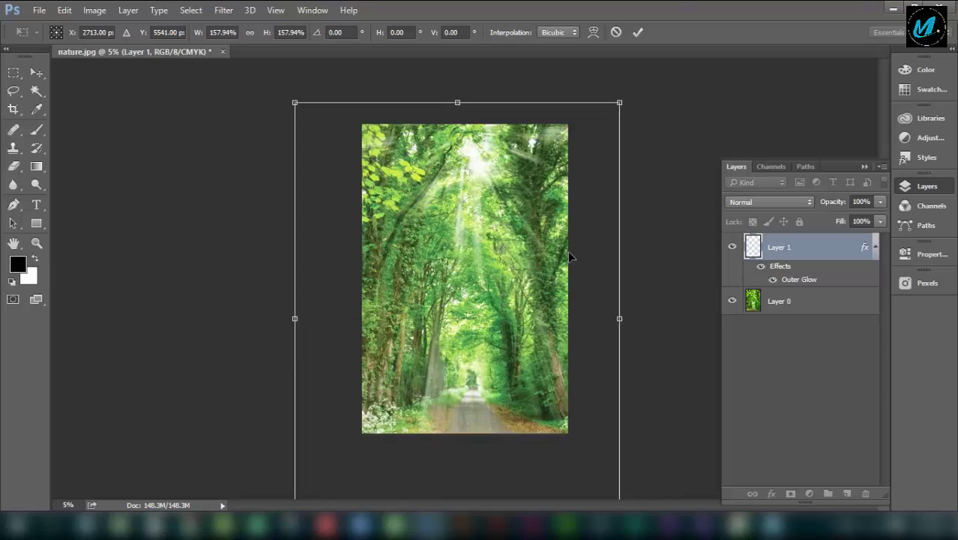
scroll(567, 251, "up", 1)
mouse_move(474, 204)
left_mouse_down()
mouse_move(471, 228)
mouse_move(494, 253)
left_mouse_up()
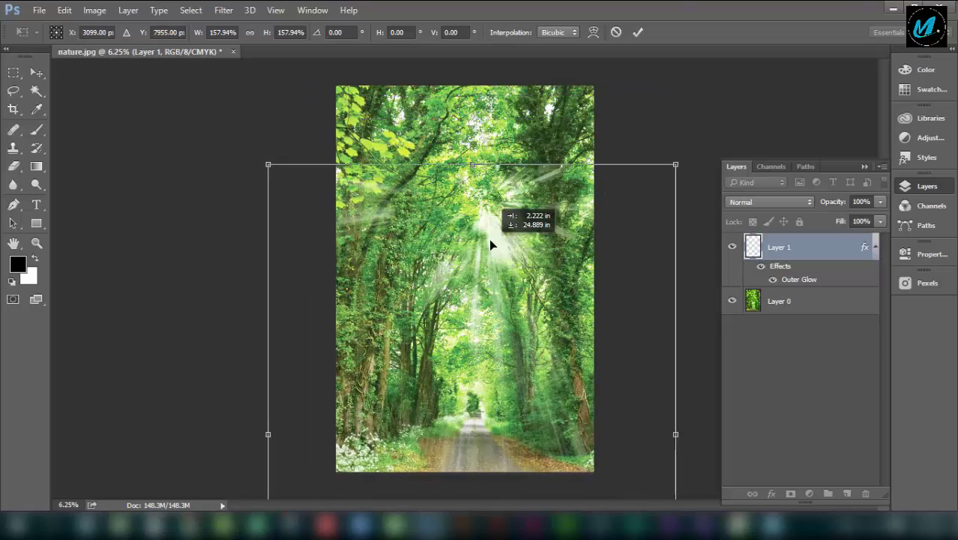
left_click_drag(494, 252, 485, 191)
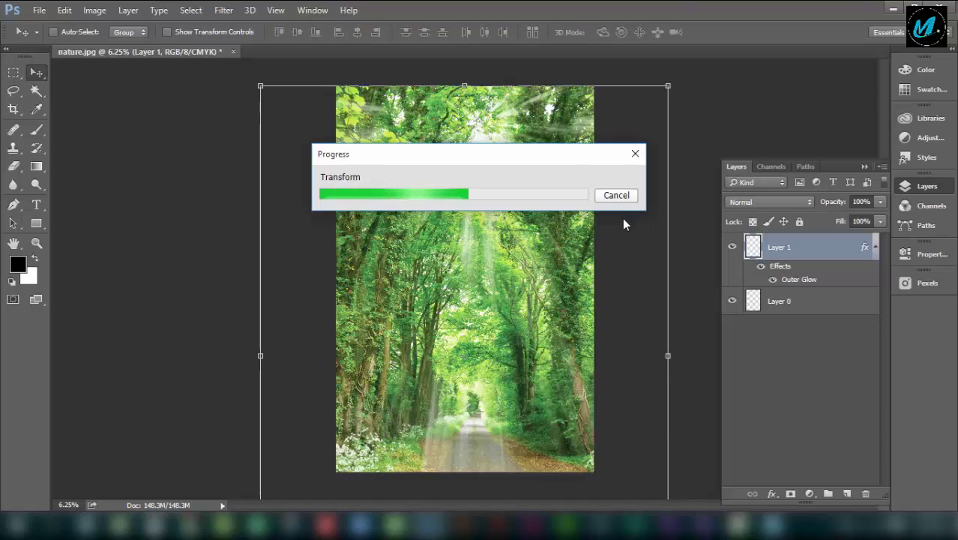
Step: Compare Screen, Multiply, Soft Light and Overlay on Layer 1, settling on Screen
left_click(772, 201)
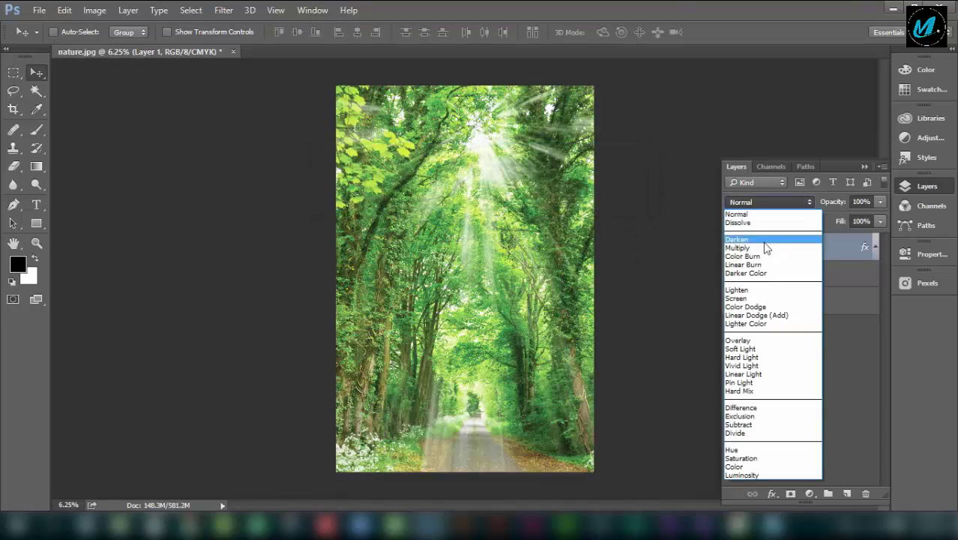
left_click(784, 297)
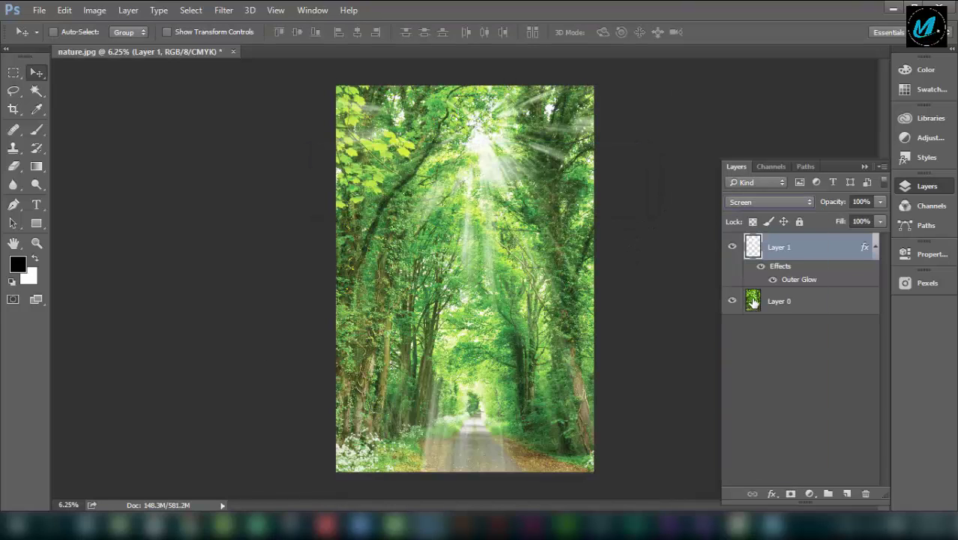
left_click(761, 199)
left_click(760, 242)
left_click(758, 202)
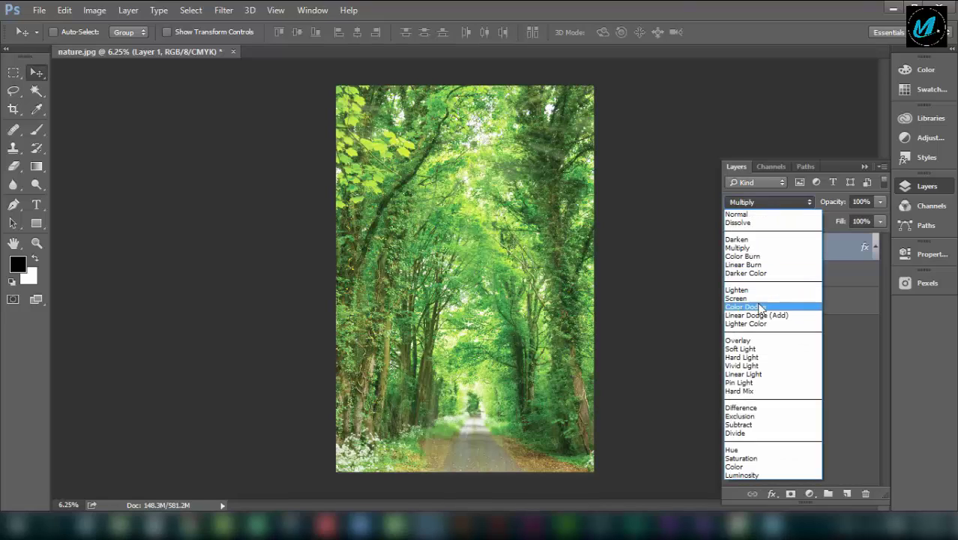
left_click(749, 349)
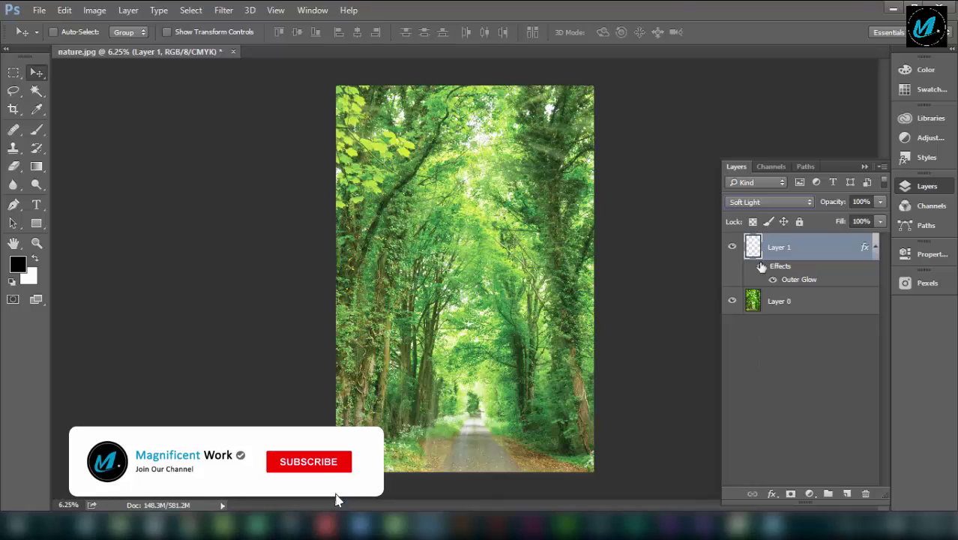
left_click(762, 202)
left_click(756, 342)
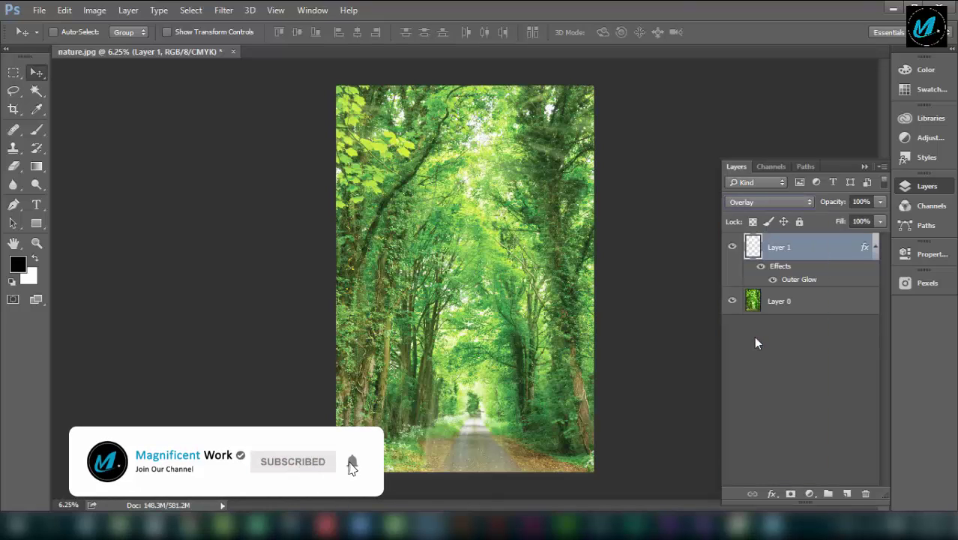
left_click(765, 203)
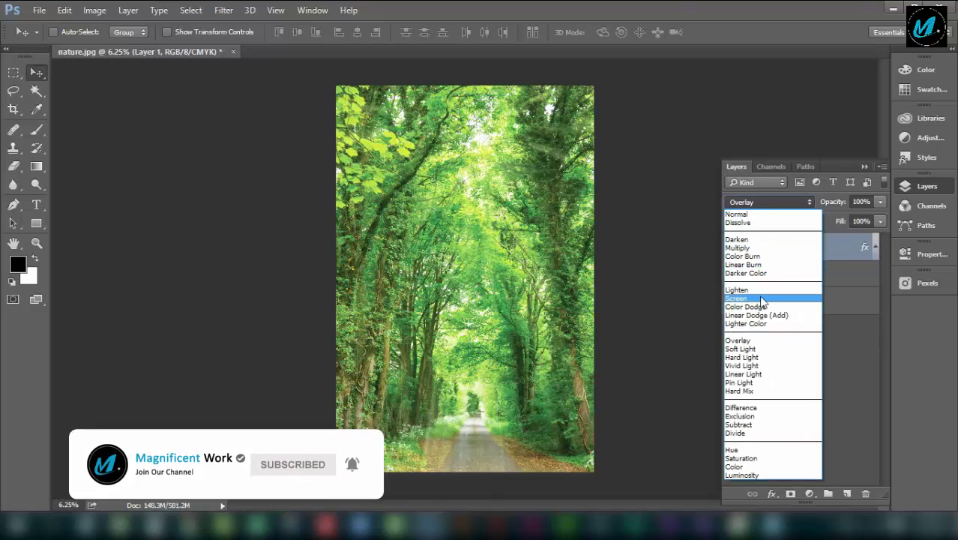
left_click(762, 298)
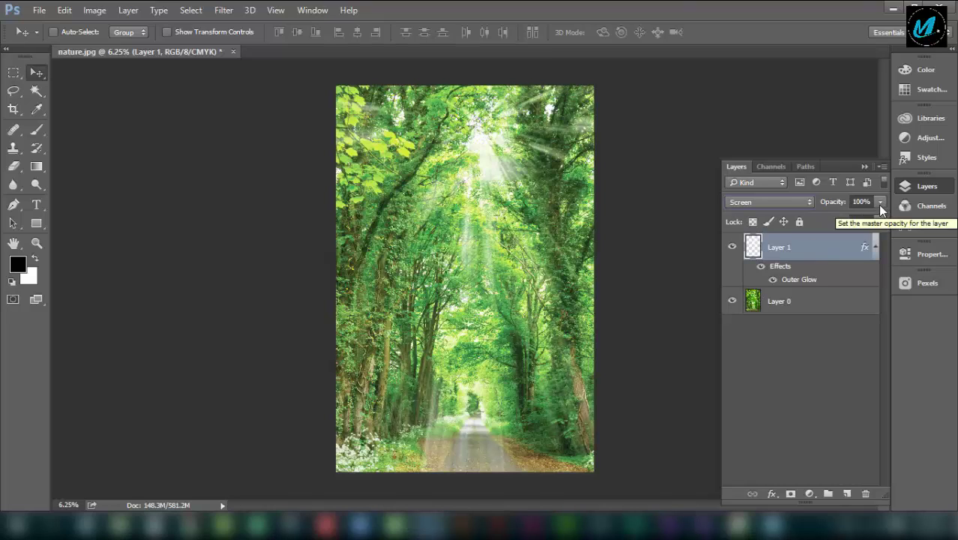
Step: Zoom out and view the finished forest image full screen with panels hidden
key("ctrl+minus")
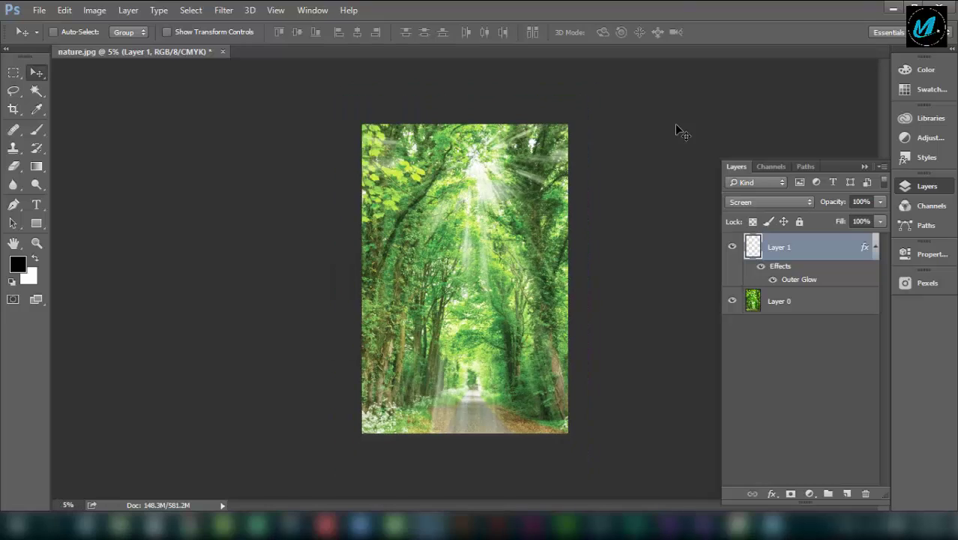
key("ctrl+plus")
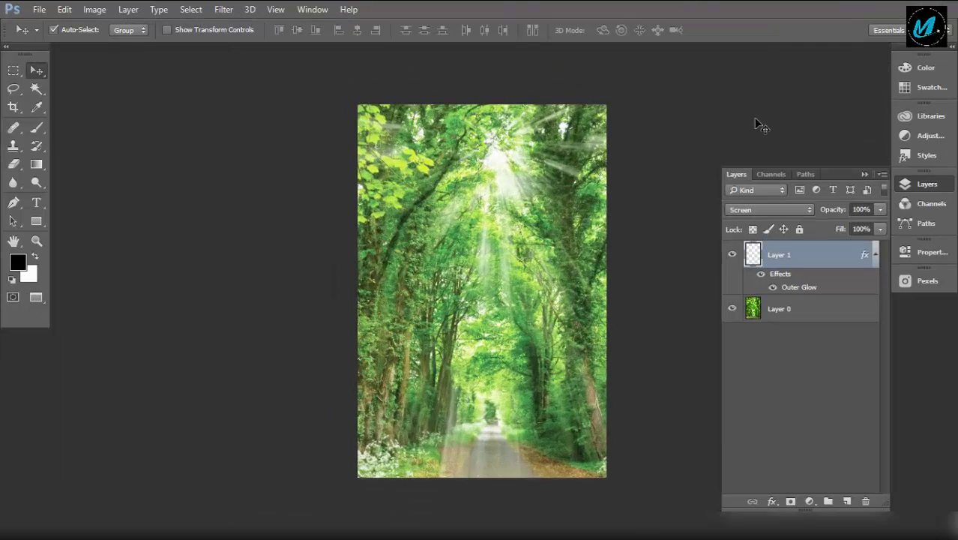
key("f")
key("f")
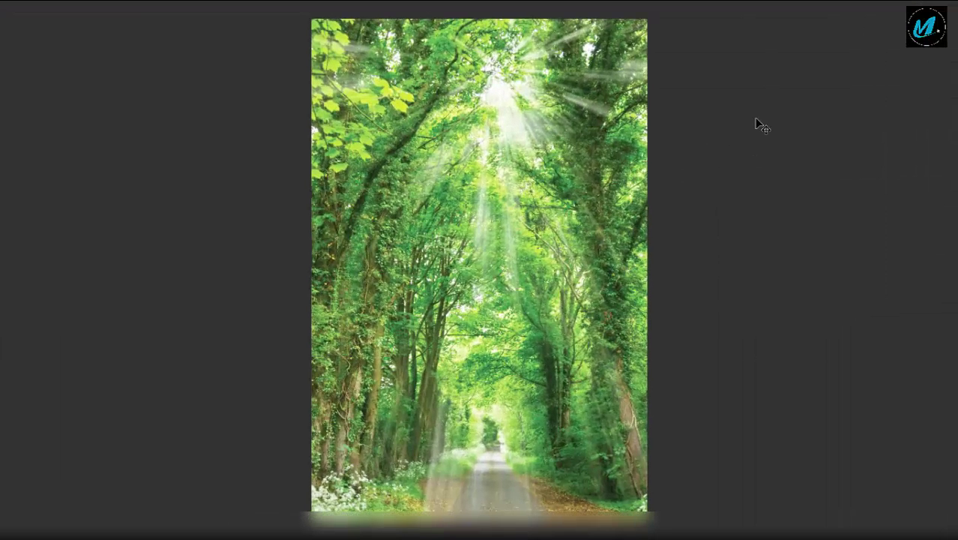